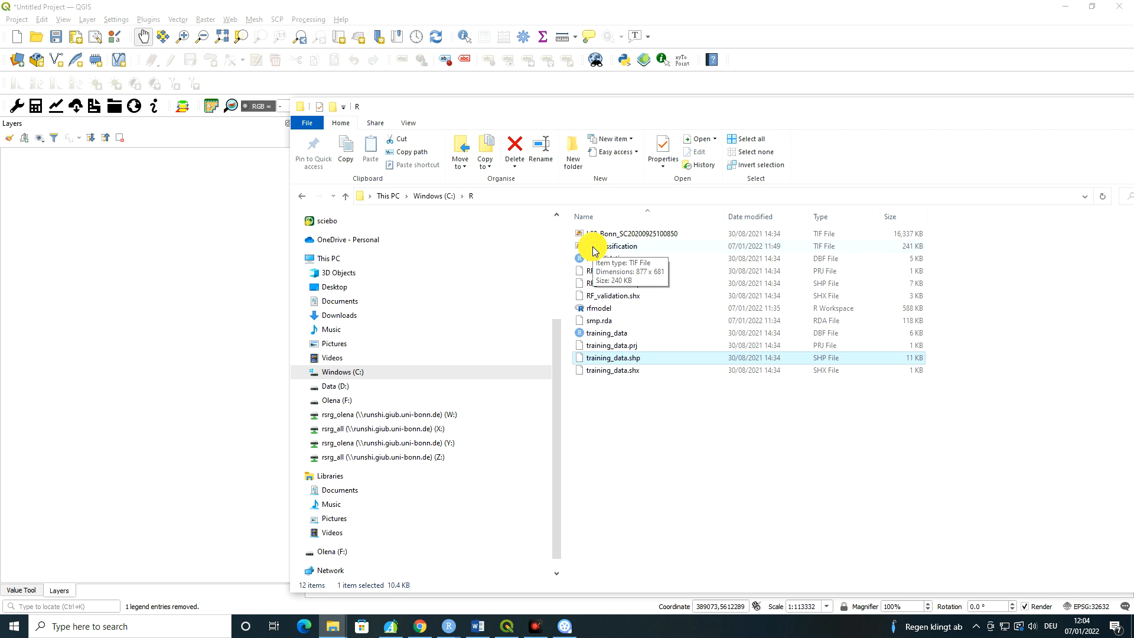
Add the RF_classification TIF file from the R folder on drive C to the project as a raster layer.
left_click_drag(620, 250, 172, 256)
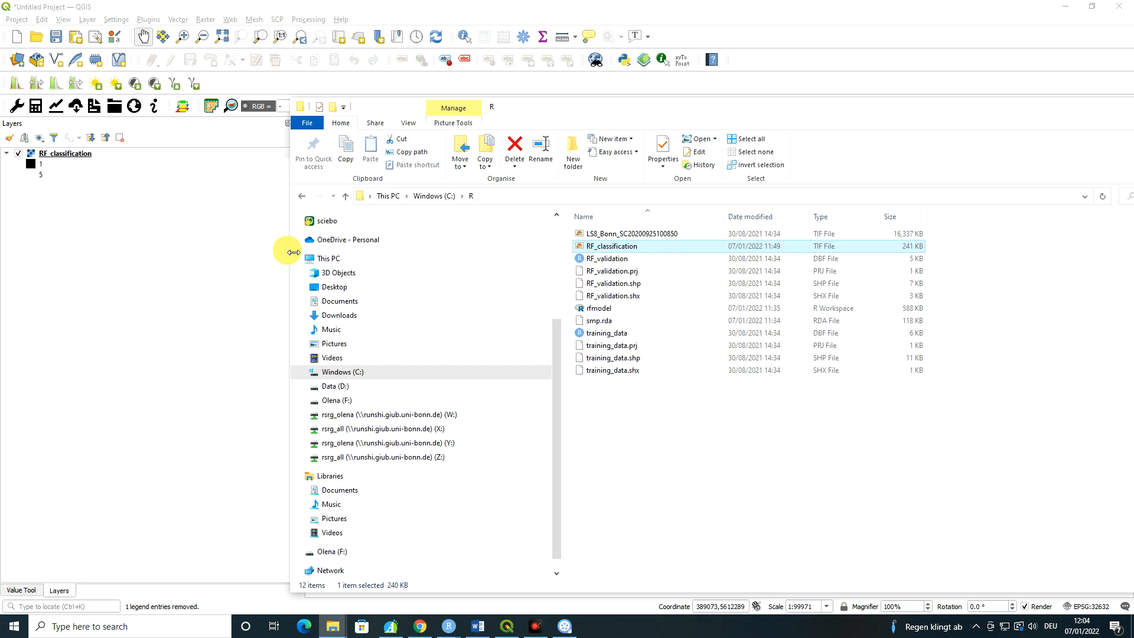
left_click_drag(997, 113, 1133, 151)
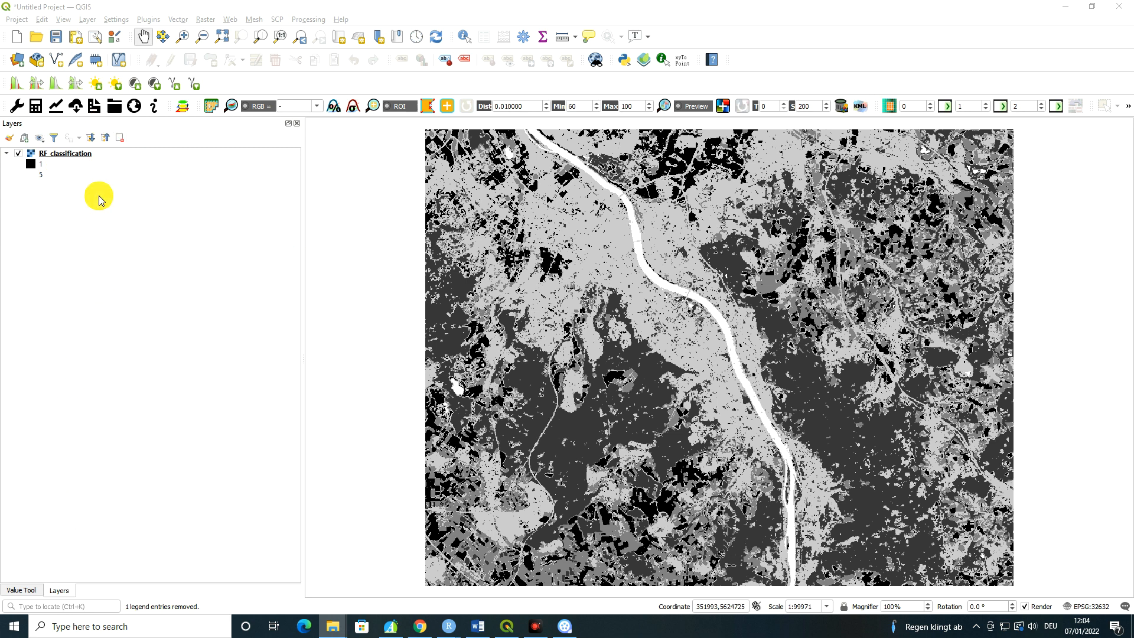
left_click(88, 19)
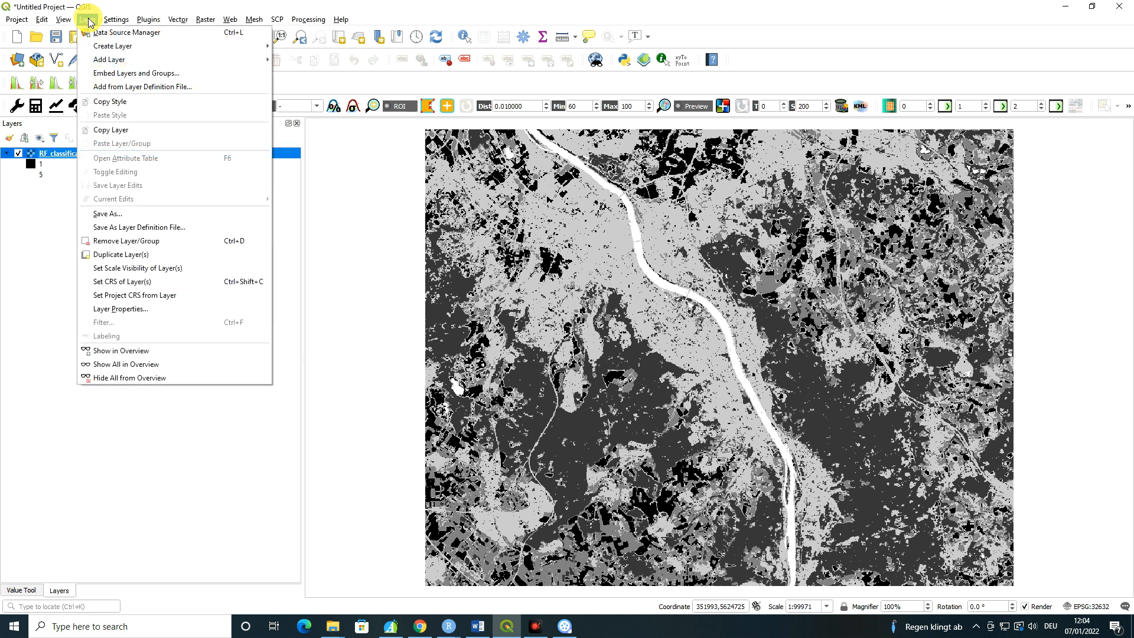
mouse_move(98, 57)
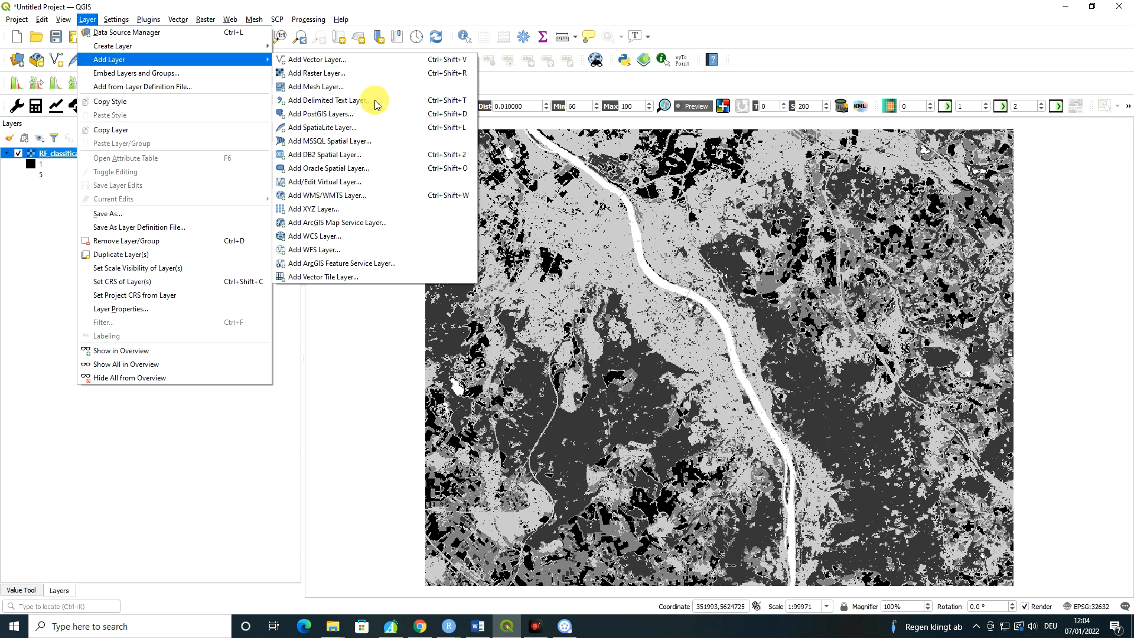
left_click(363, 323)
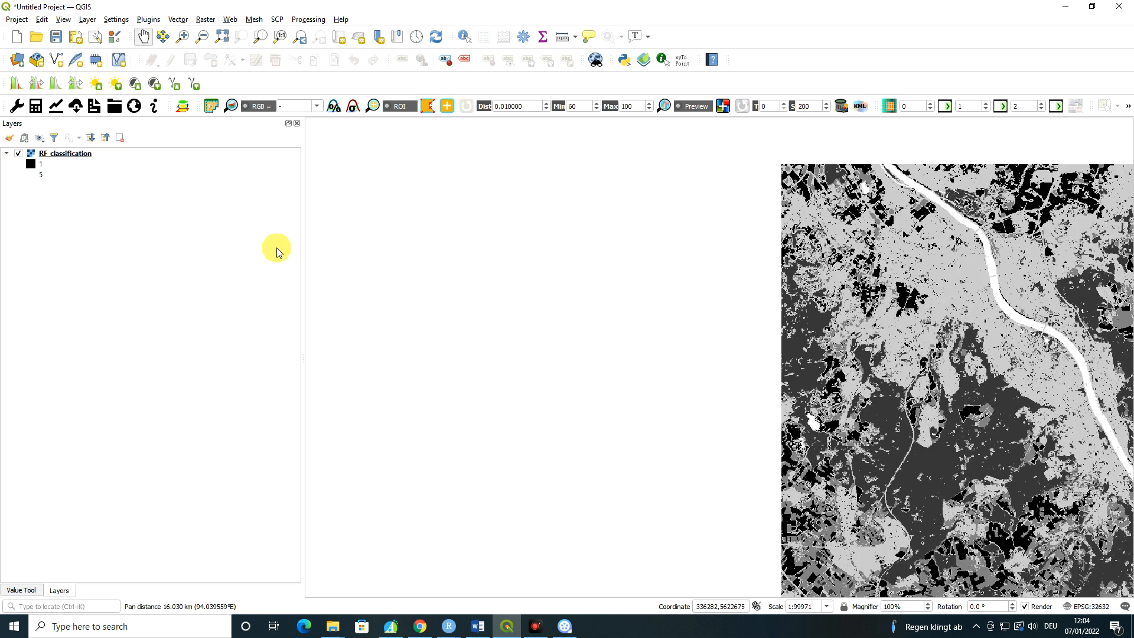
right_click(77, 153)
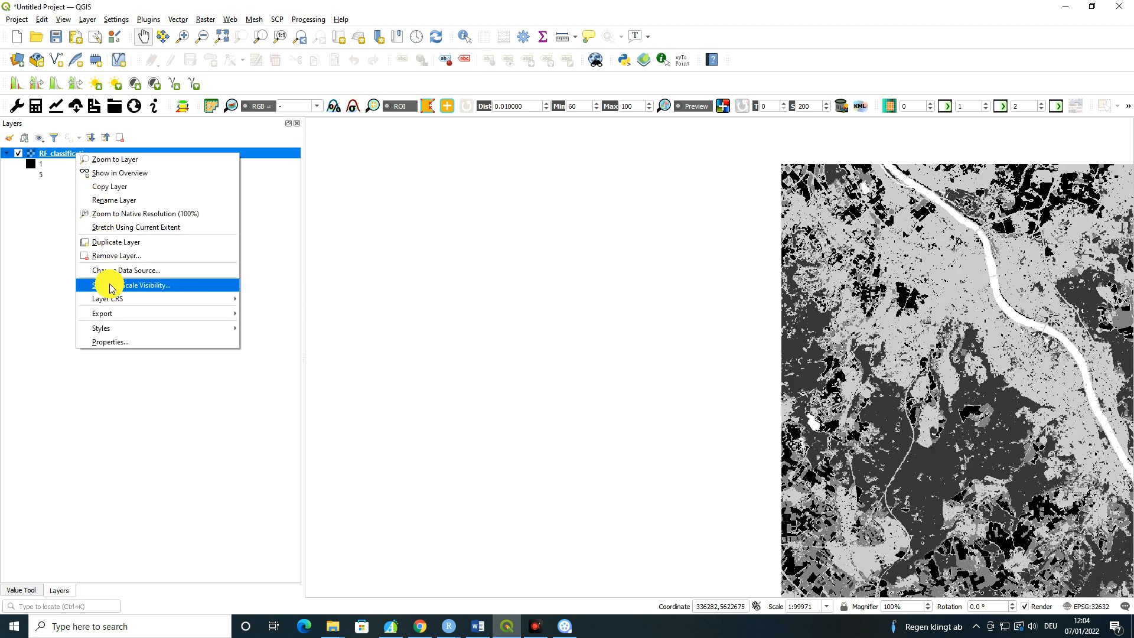
left_click(118, 159)
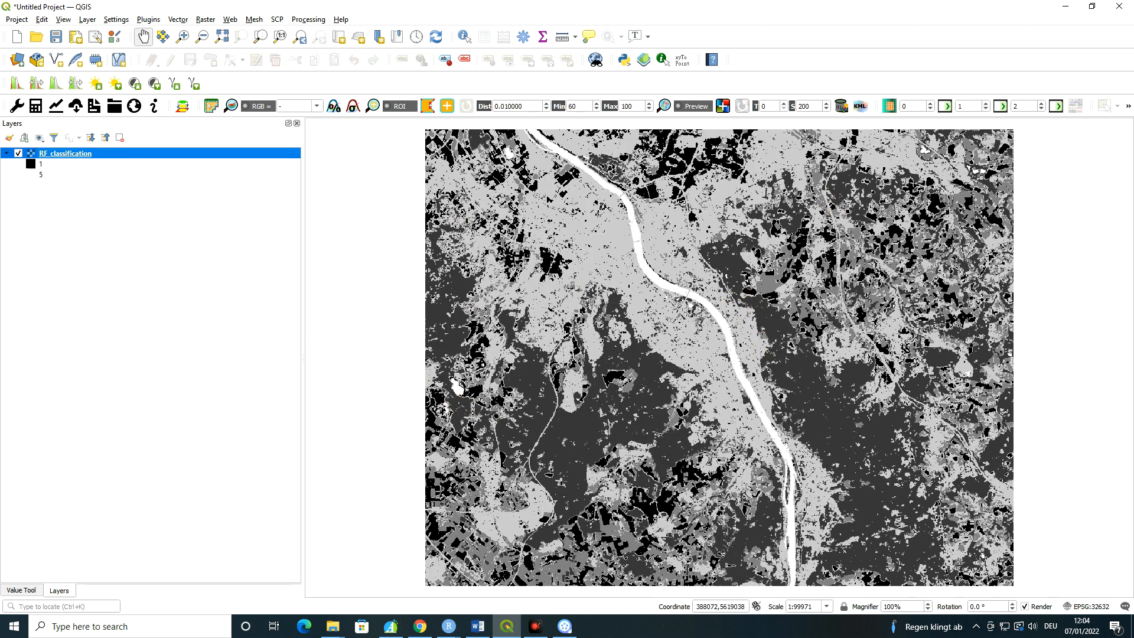
key("alt+Tab")
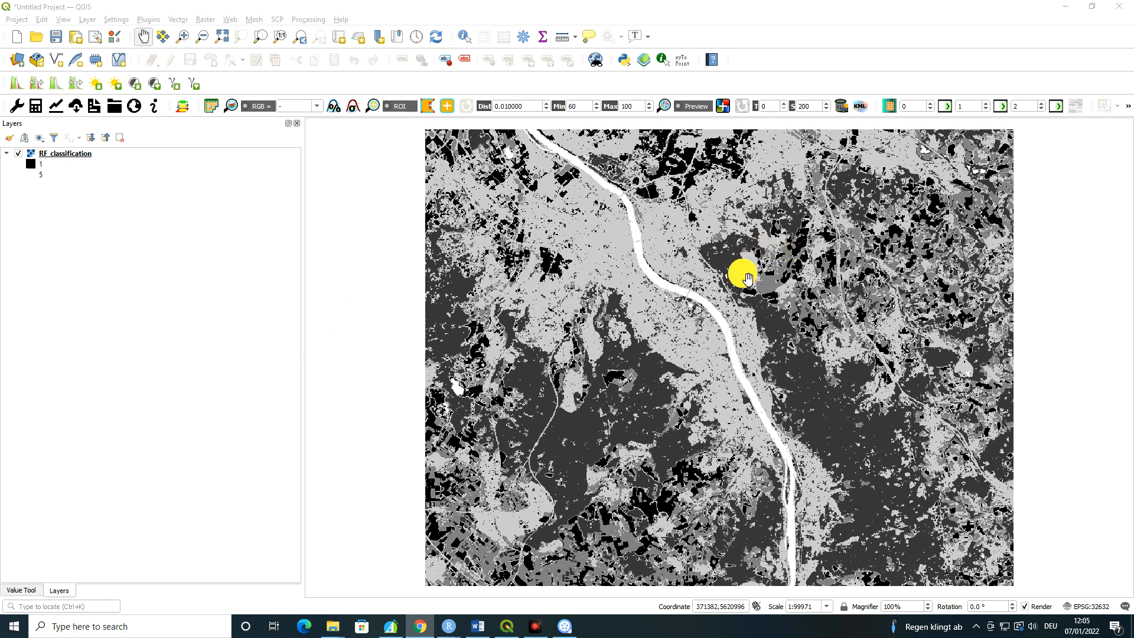
Render the RF_classification layer with Paletted/Unique values on Band 1, classify it with random colors and apply the styling.
right_click(65, 155)
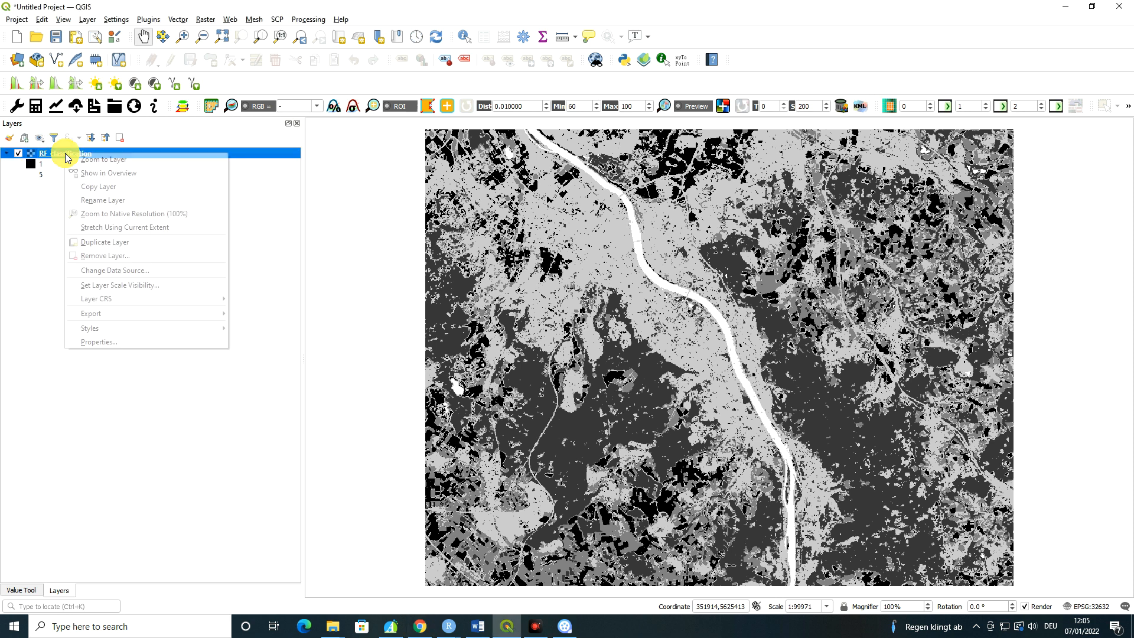
left_click(100, 341)
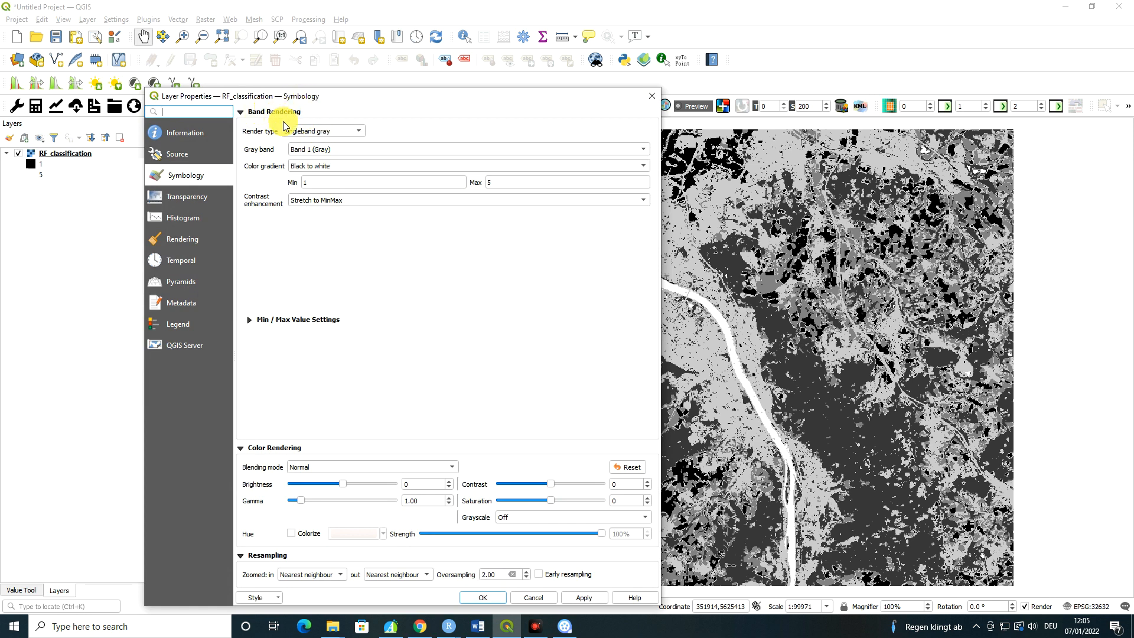
left_click(305, 132)
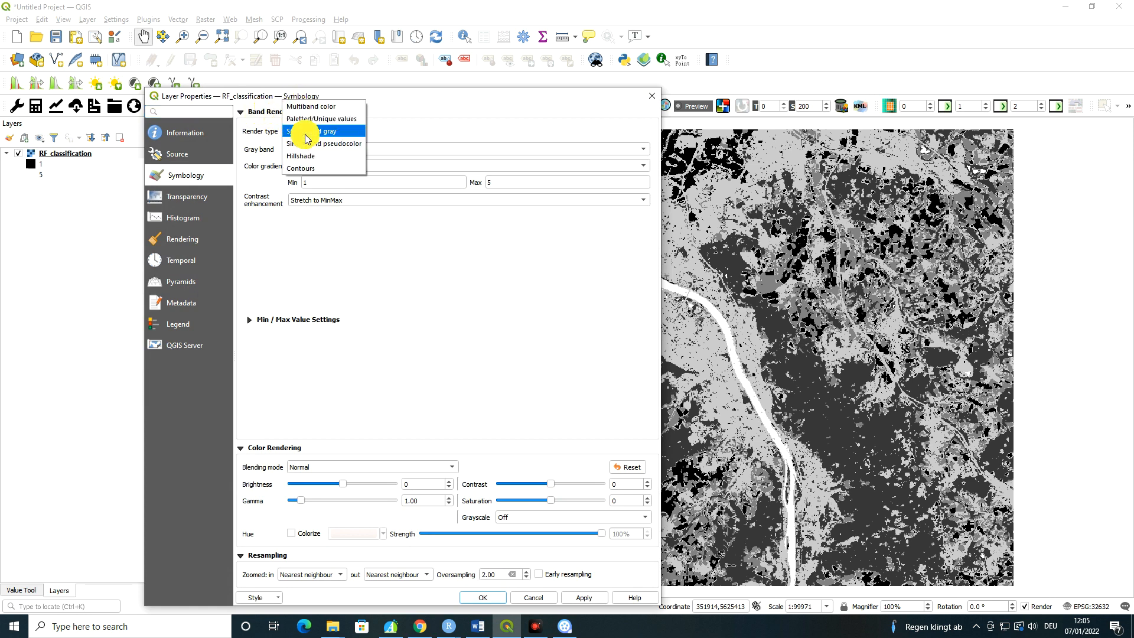
left_click(347, 120)
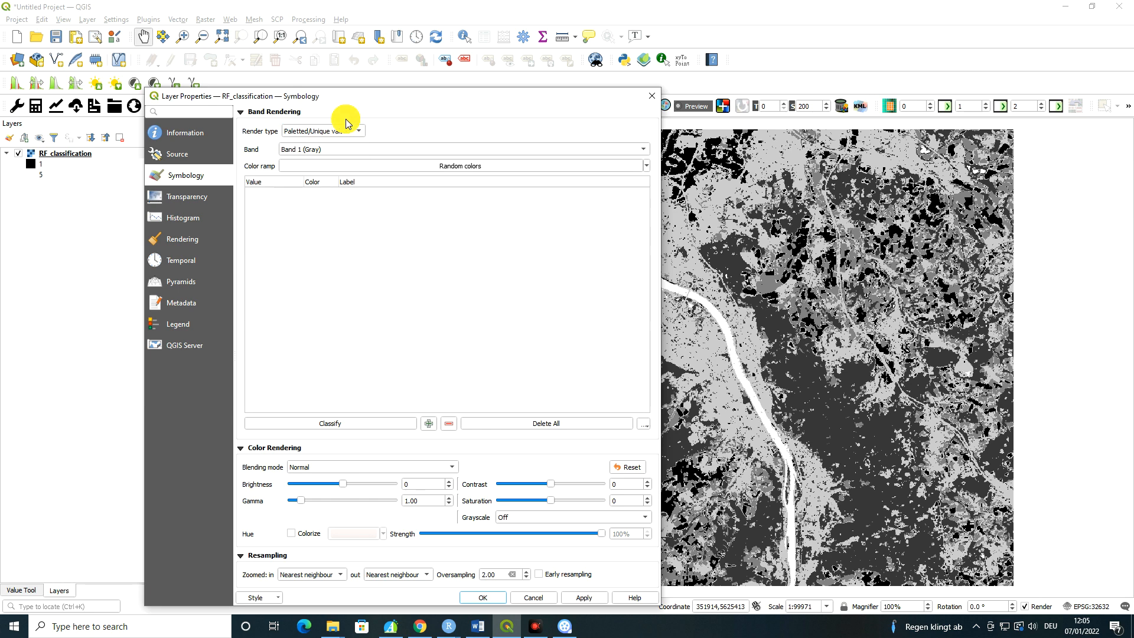
left_click(286, 425)
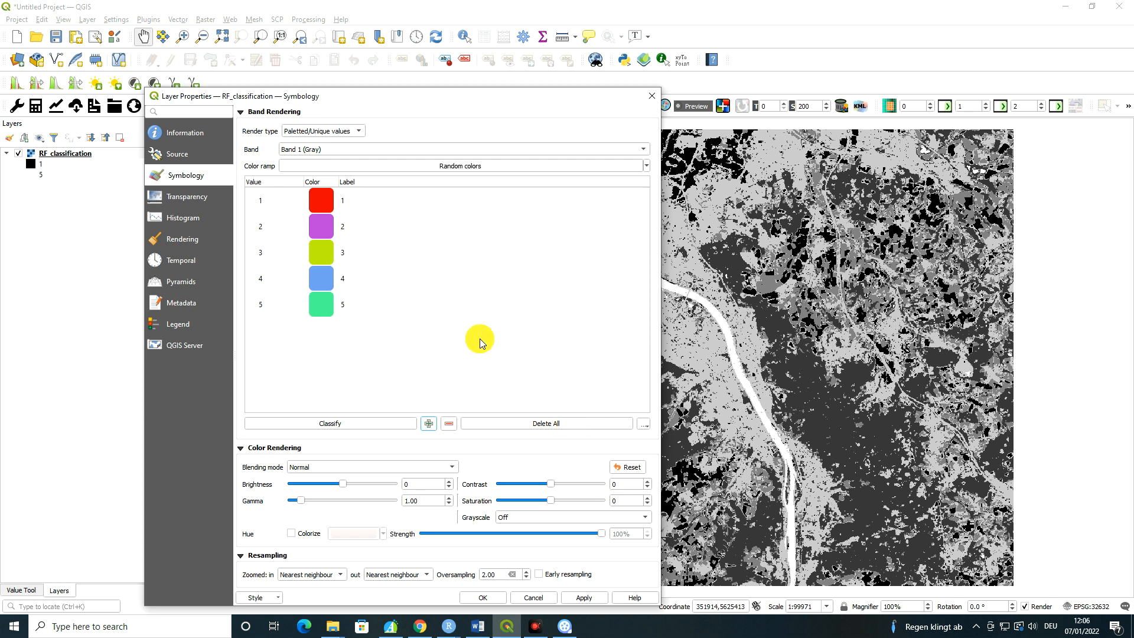
left_click(586, 598)
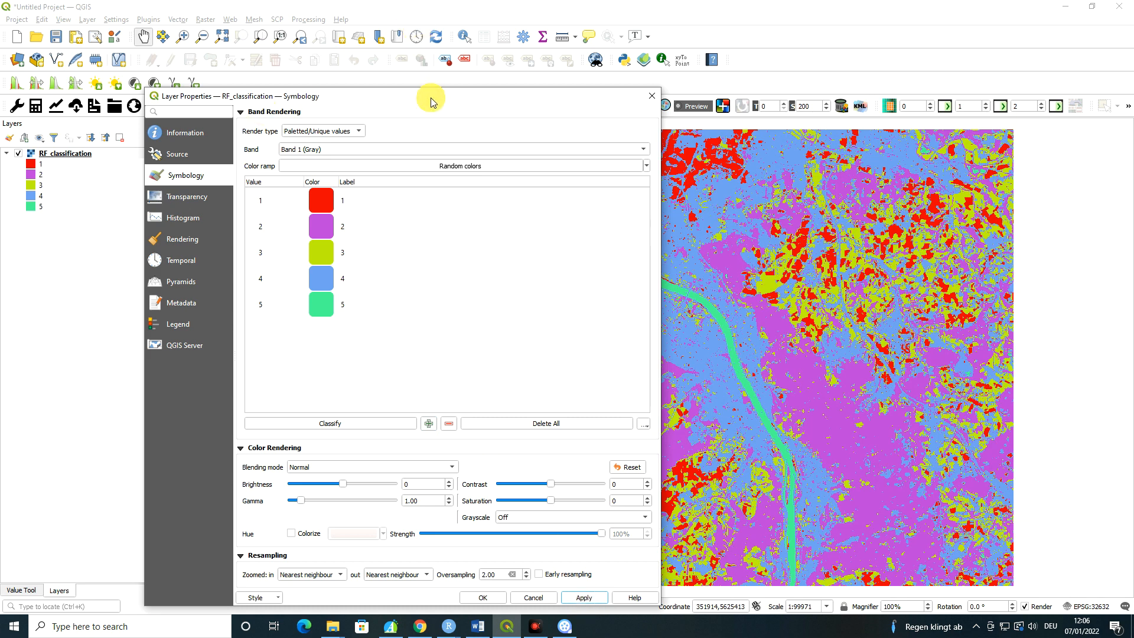
Change the colour of class value 5 to blue (#0d10ef).
left_click_drag(430, 97, 155, 105)
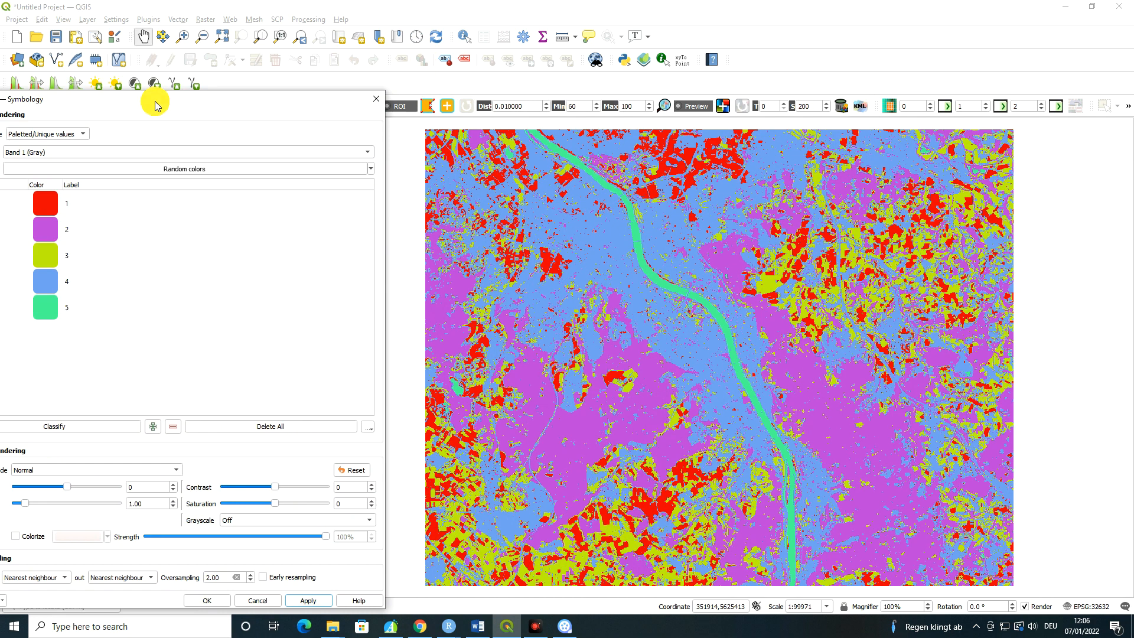
left_click_drag(155, 102, 169, 110)
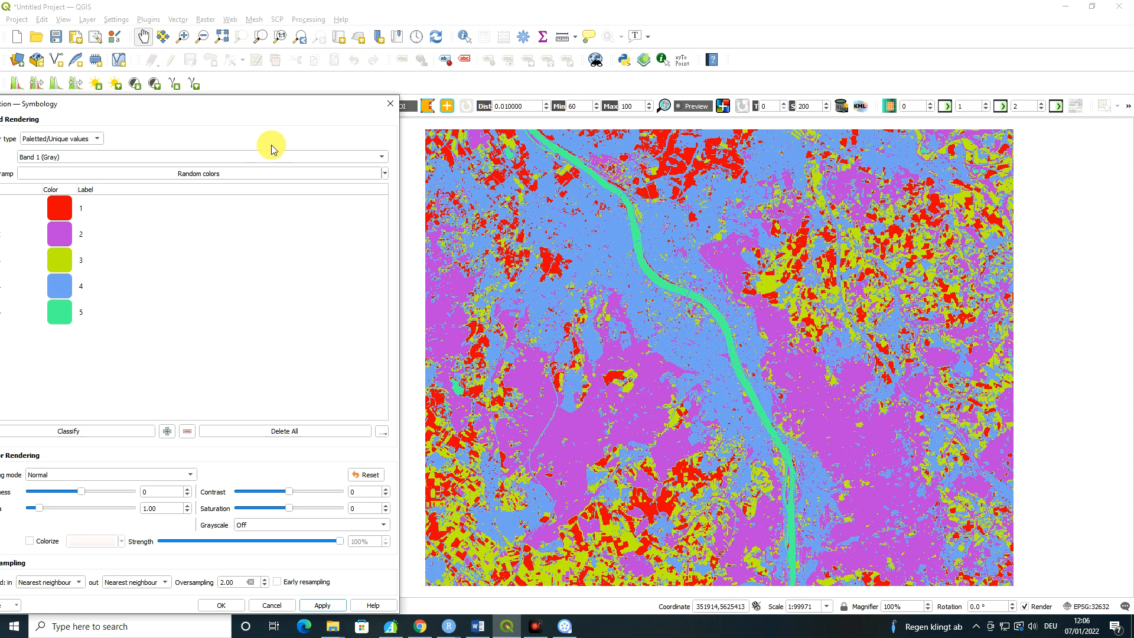
left_click_drag(245, 107, 386, 122)
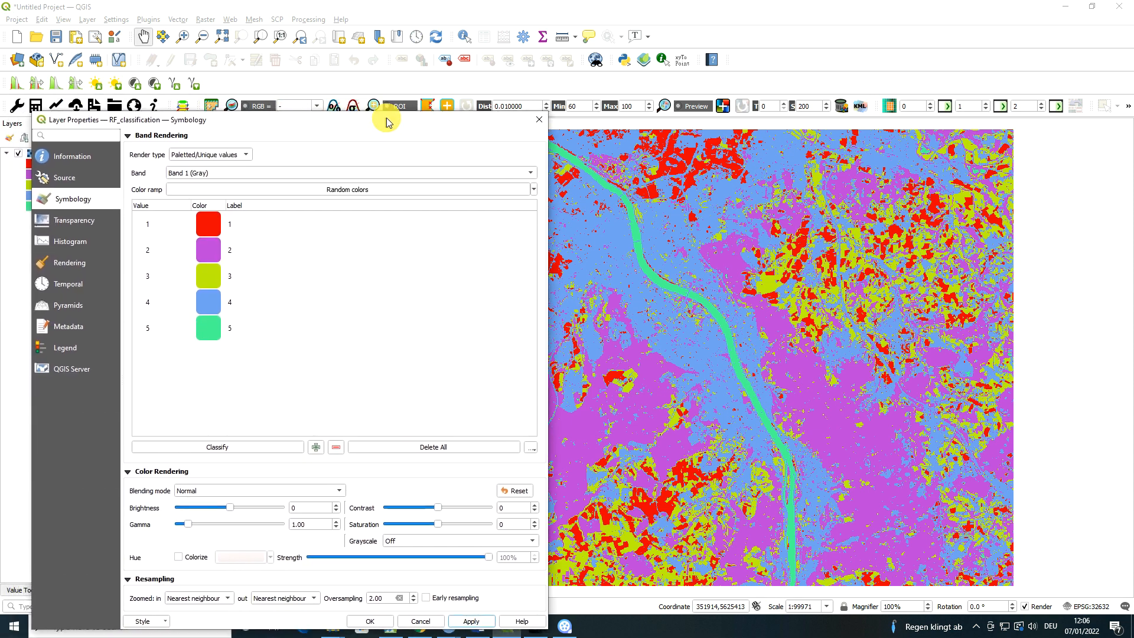
left_click_drag(221, 127, 254, 129)
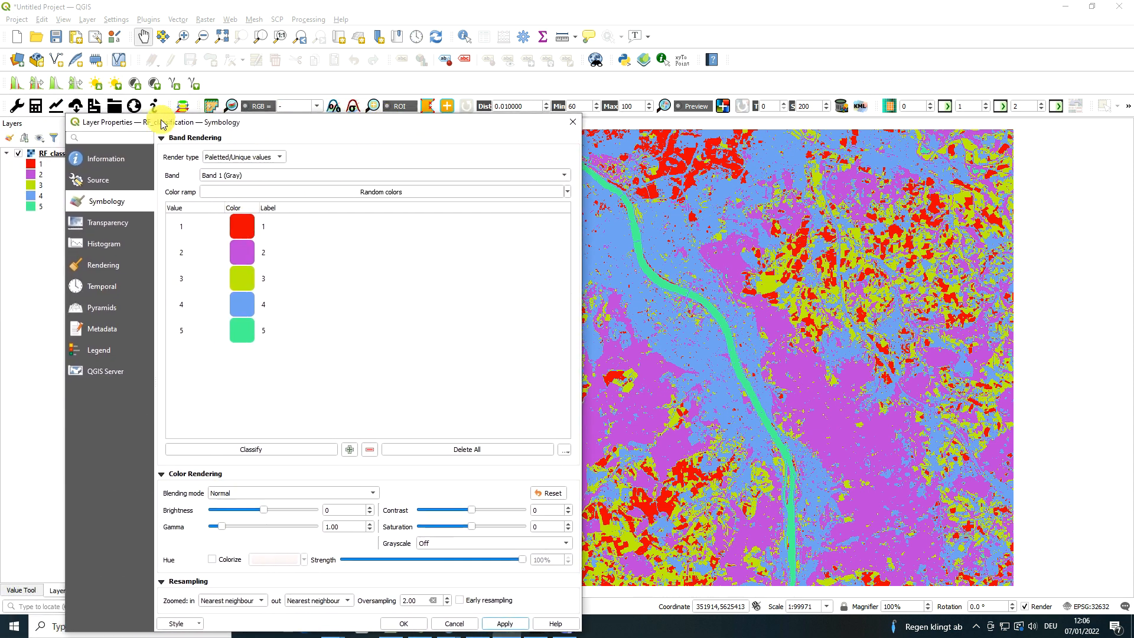
left_click(239, 339)
double_click(249, 344)
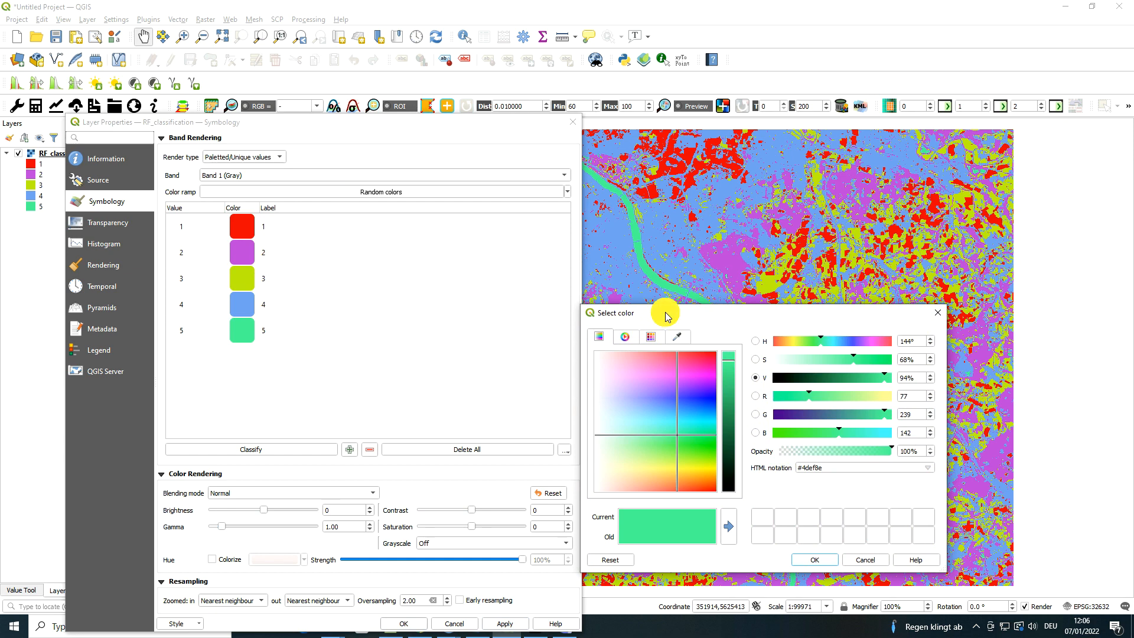
left_click_drag(662, 311, 387, 249)
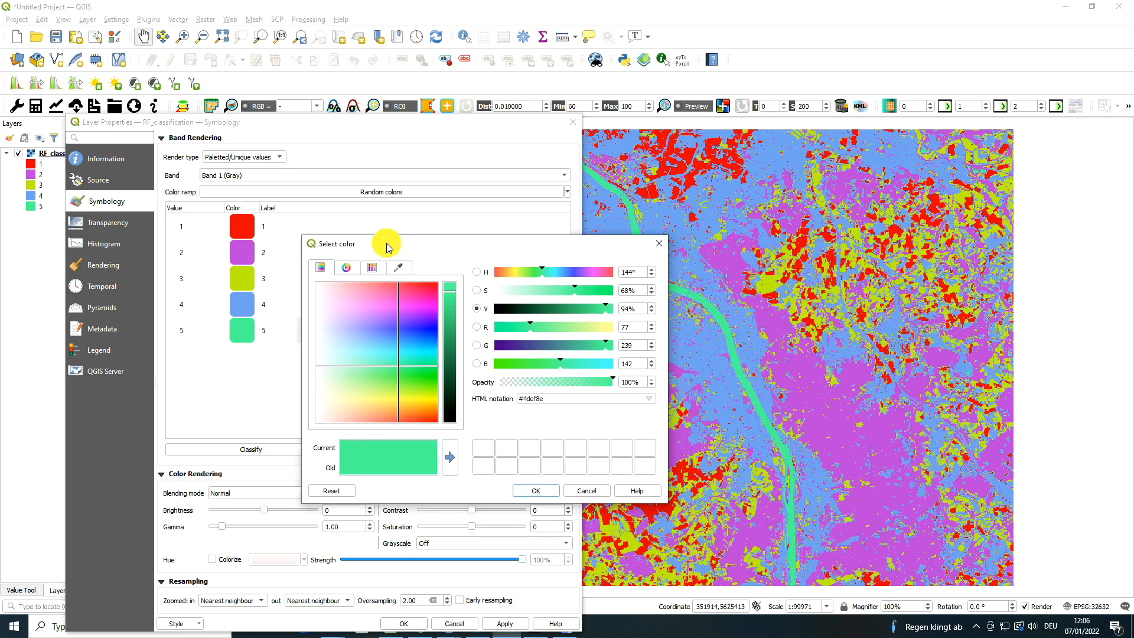
left_click(430, 328)
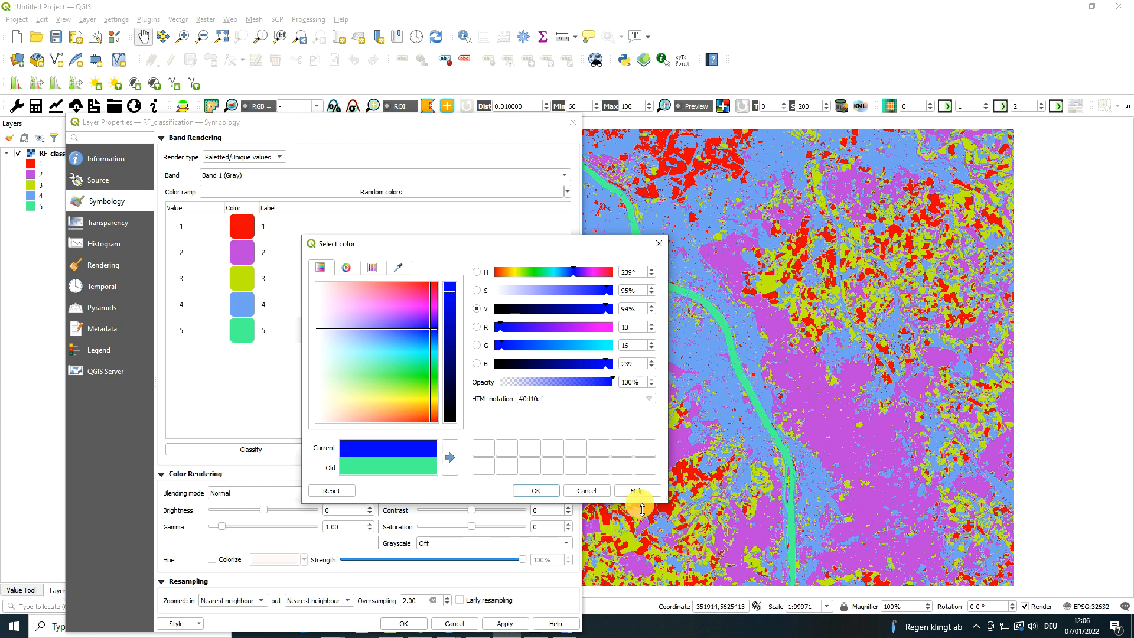
left_click(544, 491)
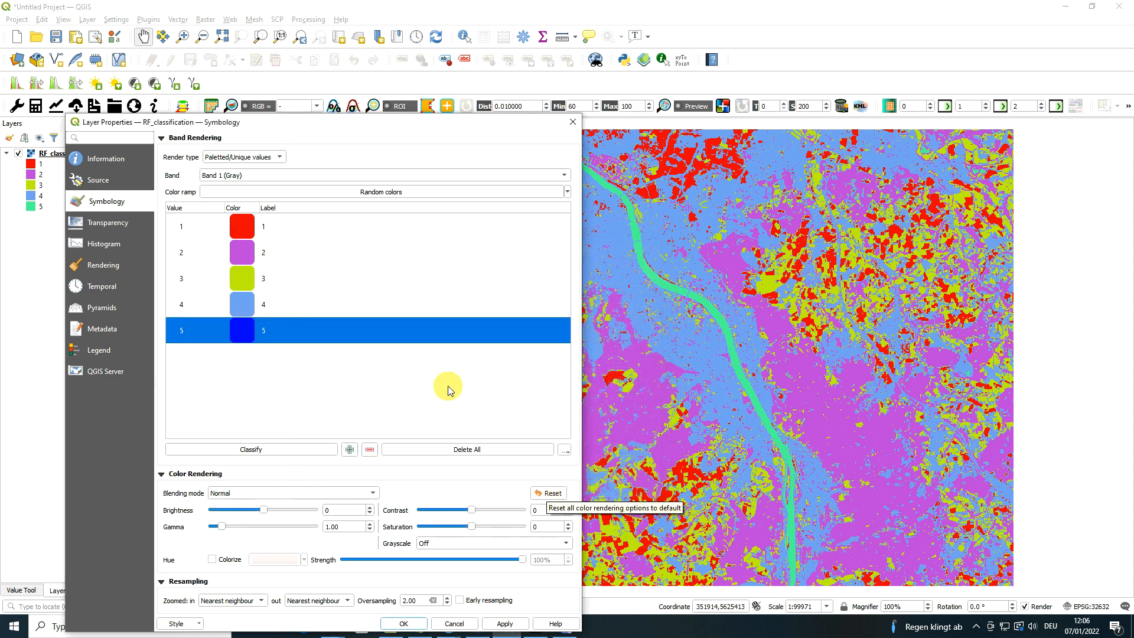
Label class 5 as Water, 1 as Baresoil, 2 as Forest, 3 as Grassland and 4 as Urban.
double_click(272, 334)
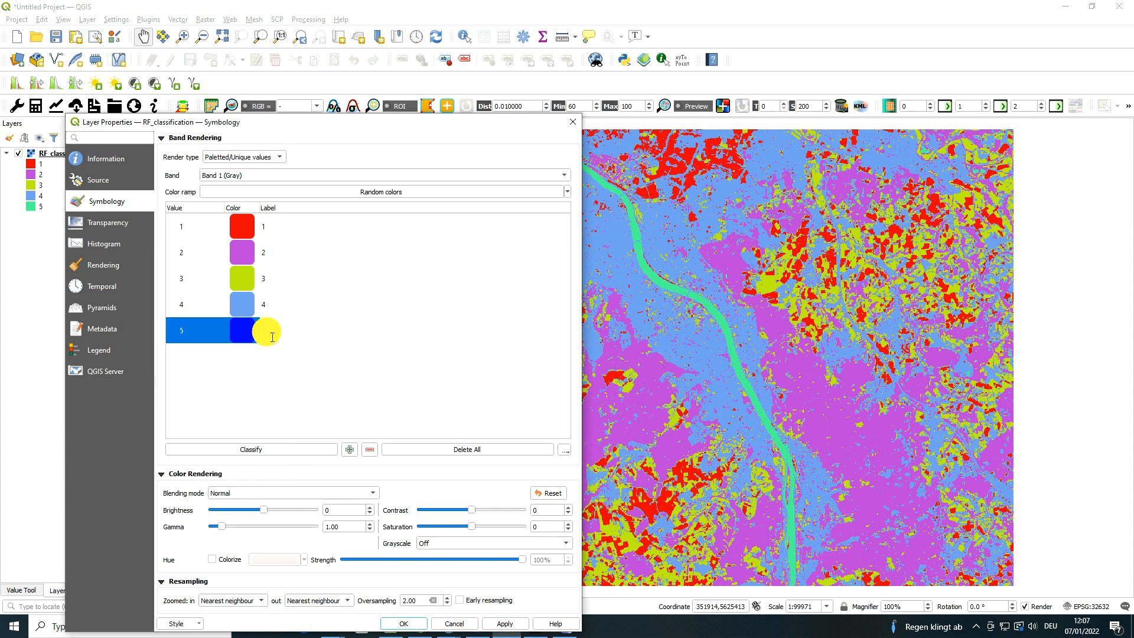
type("Water")
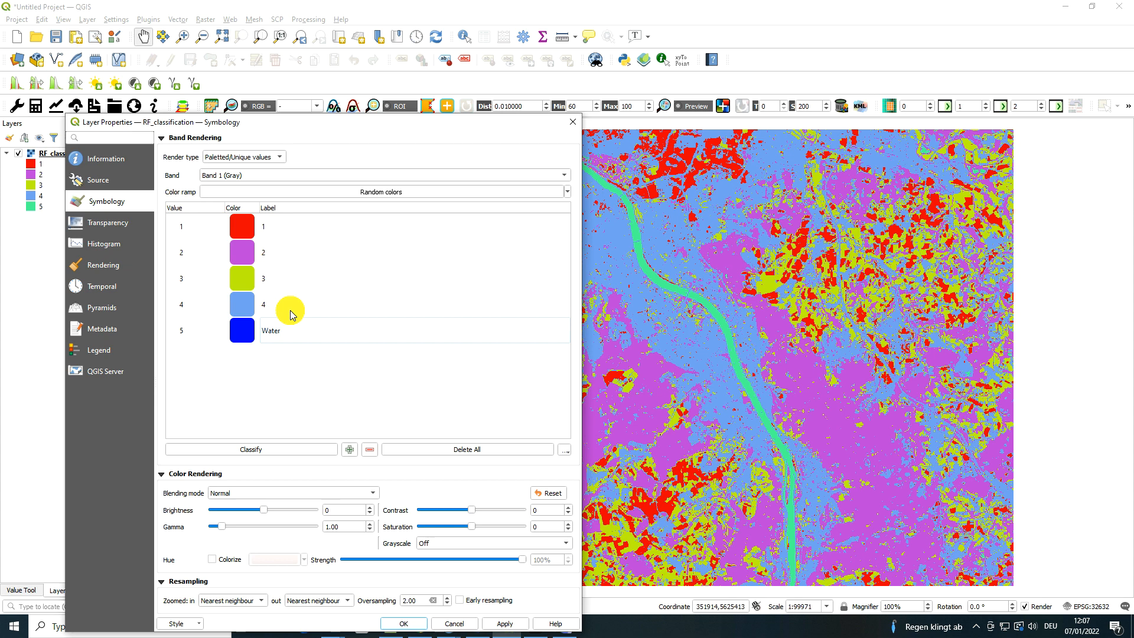
left_click(264, 230)
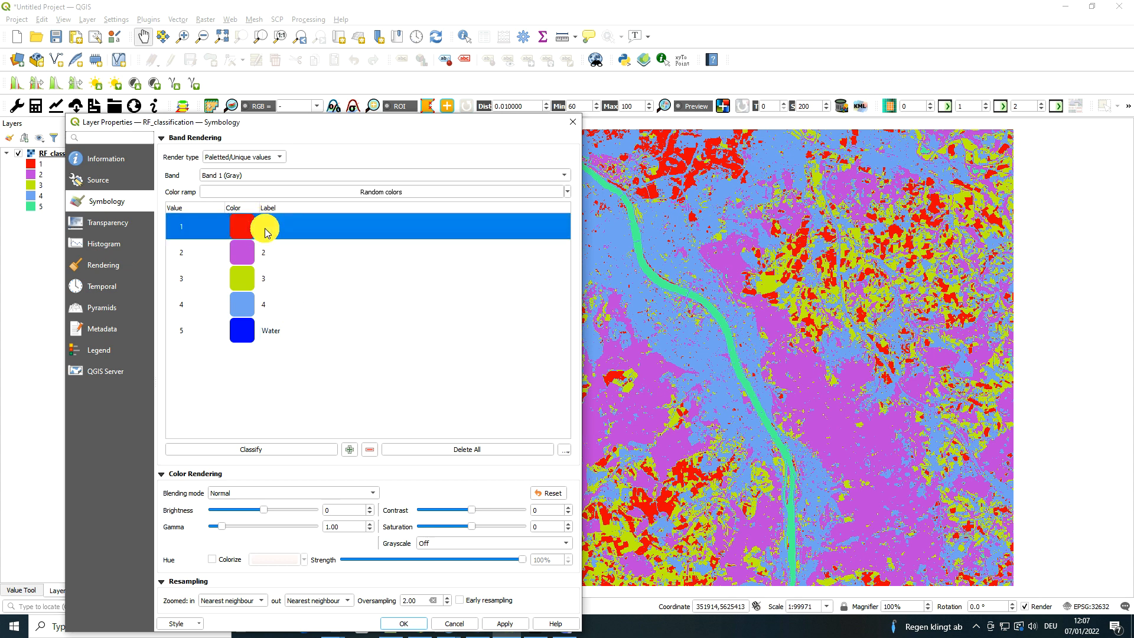
double_click(265, 230)
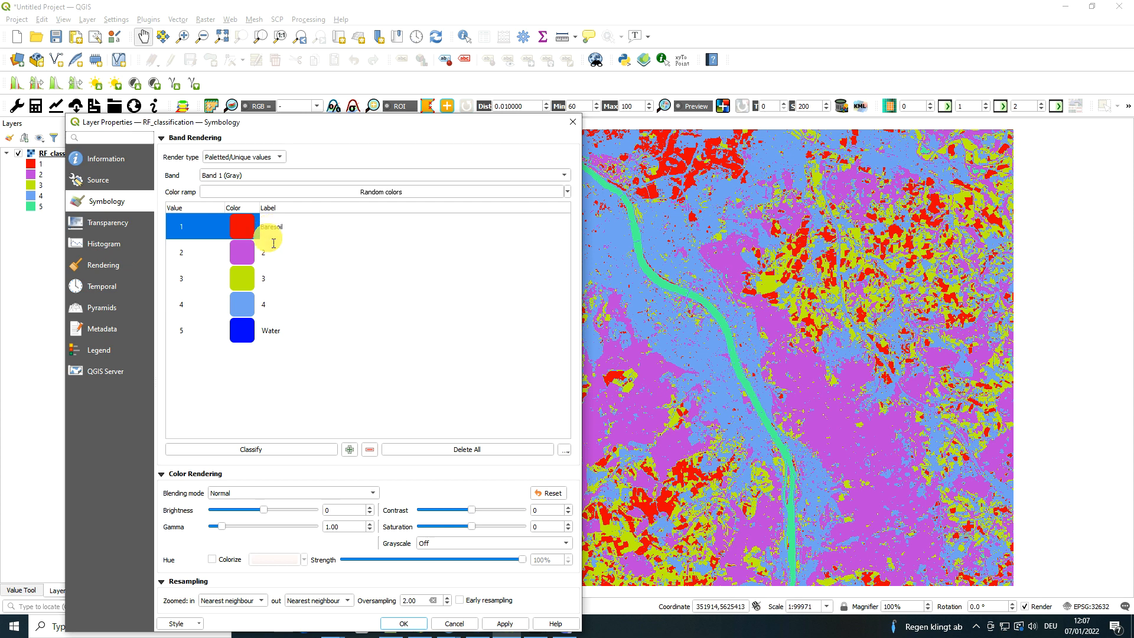
left_click(270, 253)
double_click(271, 258)
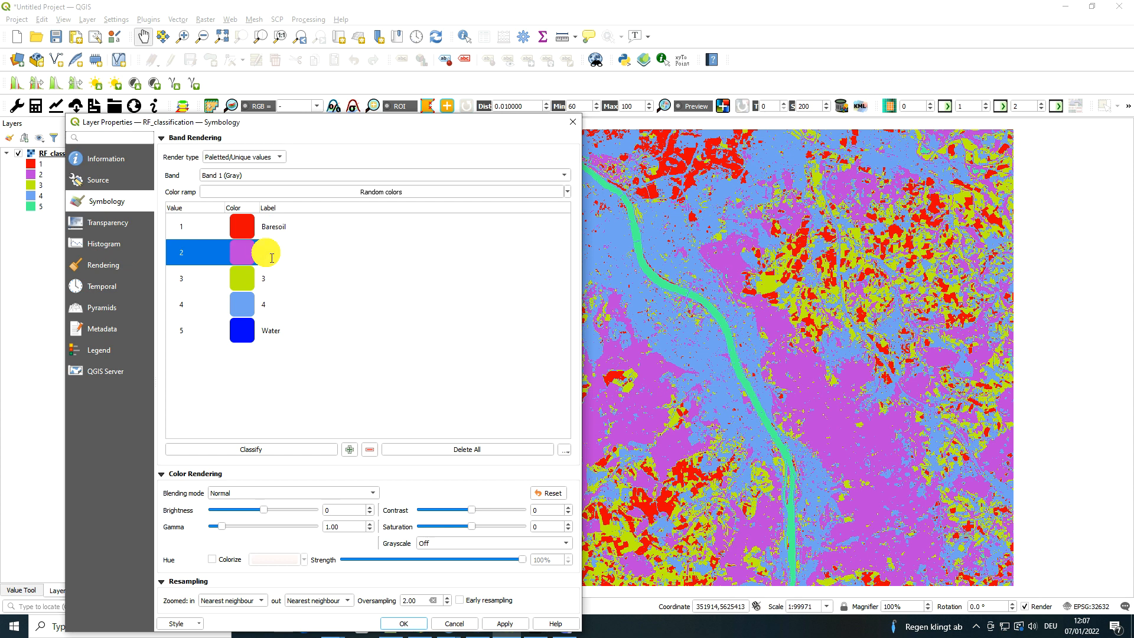
type("Forest")
left_click(272, 286)
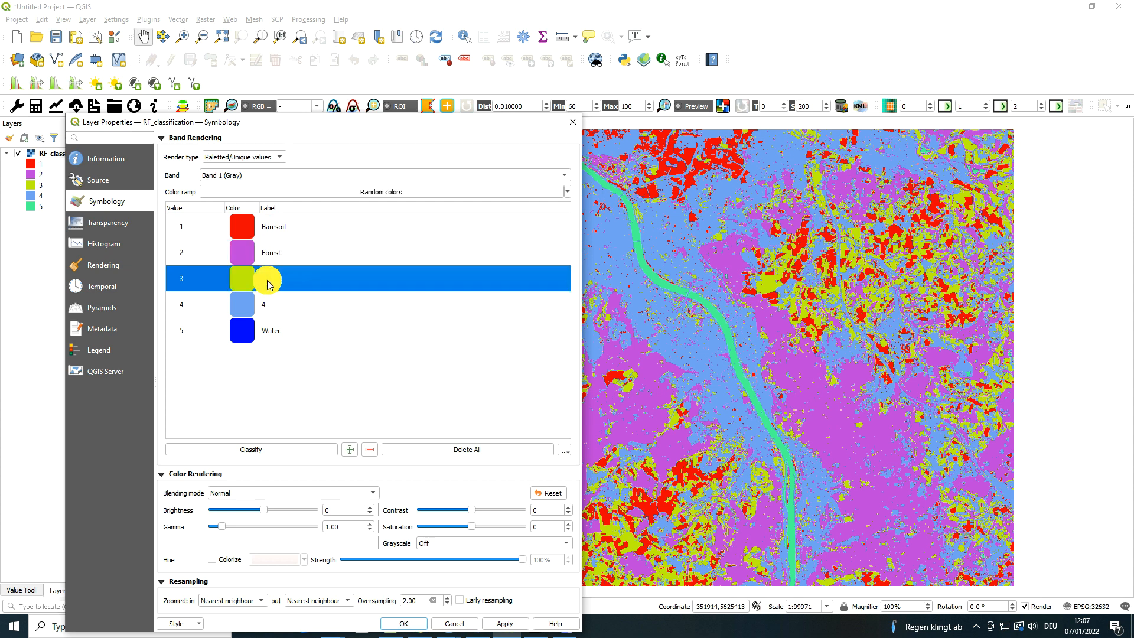
double_click(270, 285)
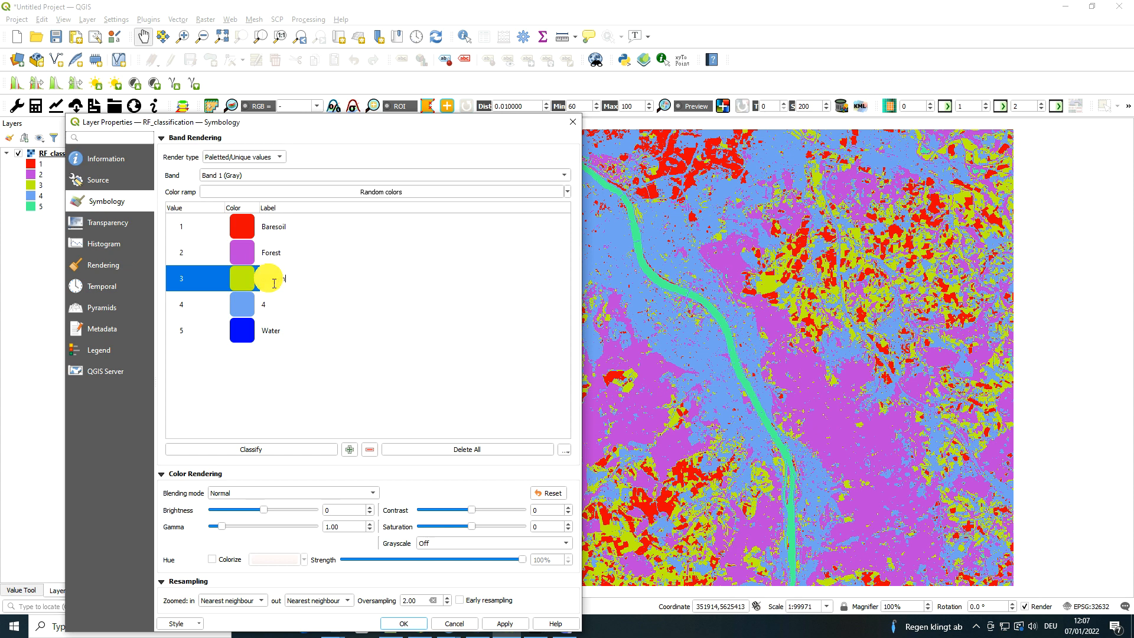
left_click(269, 310)
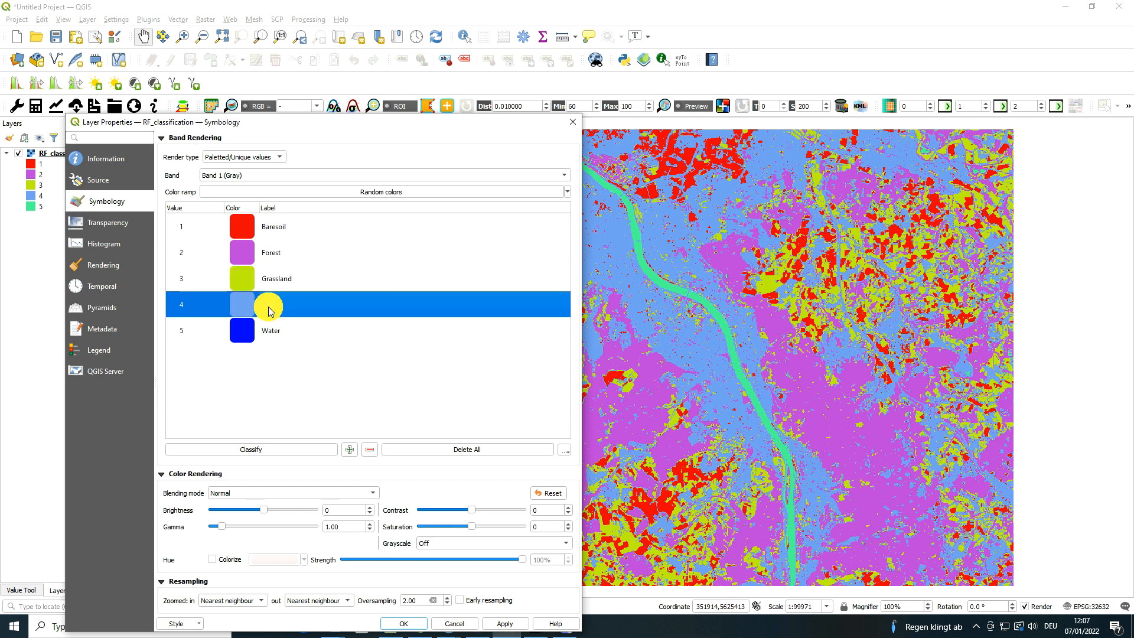
double_click(269, 310)
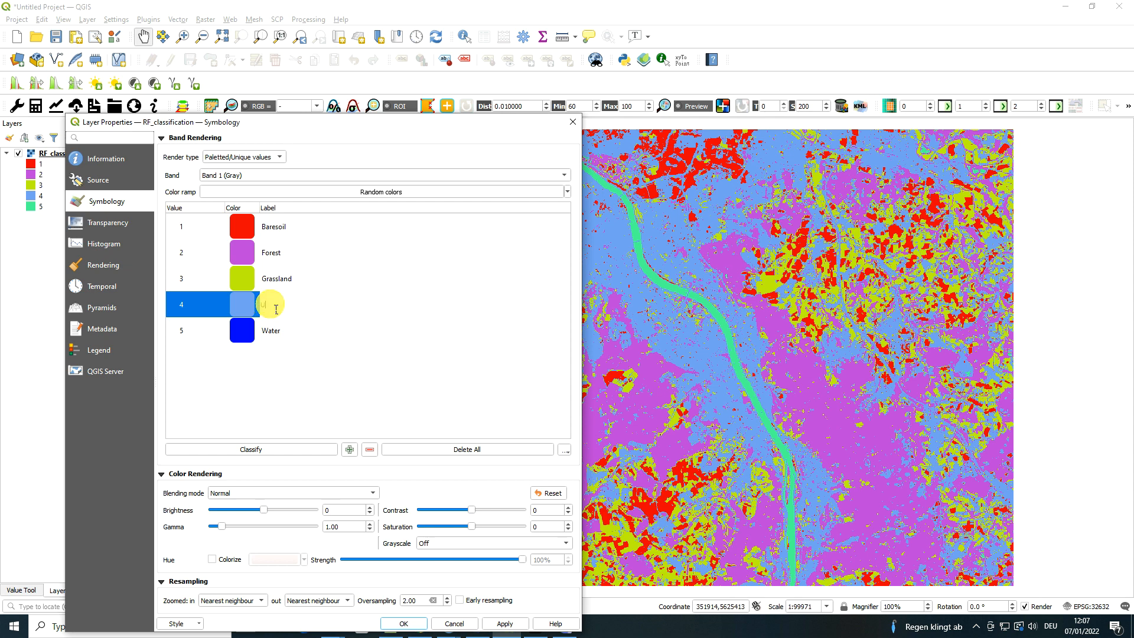
left_click(357, 324)
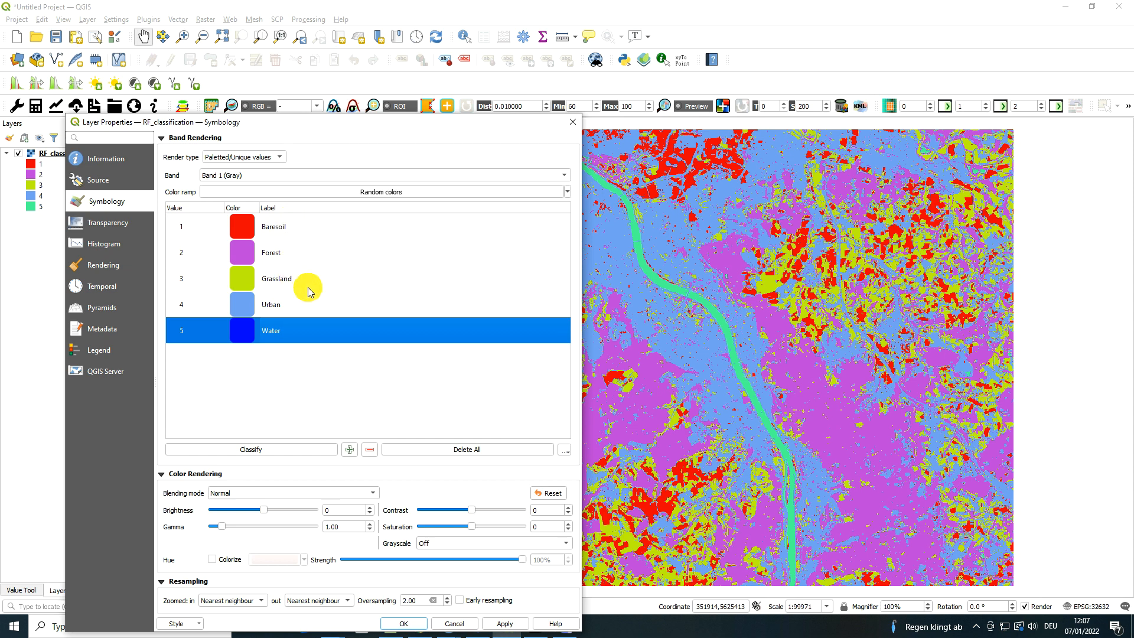
Change the colour of the Baresoil class to brownish orange (#b6601e).
left_click(302, 244)
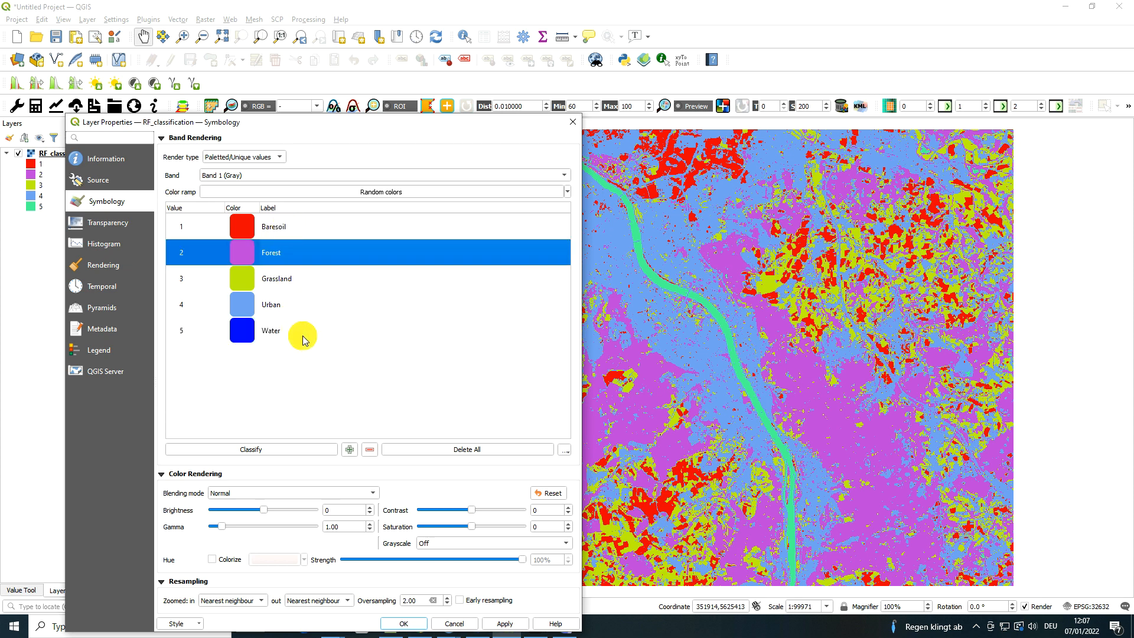
left_click(247, 230)
double_click(246, 230)
left_click(414, 400)
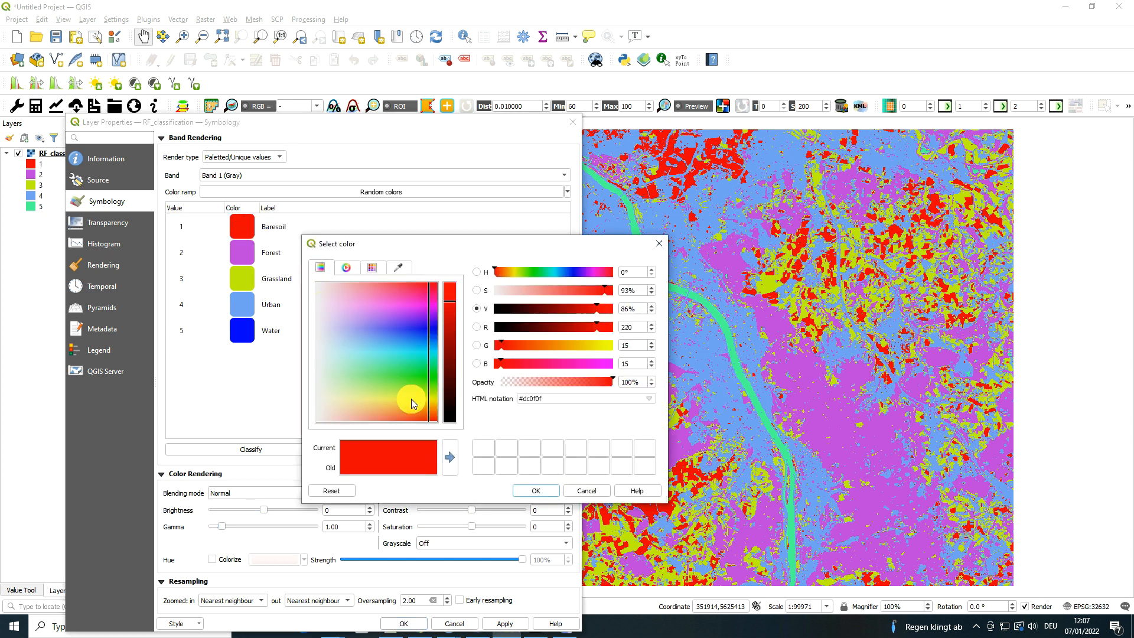
mouse_move(414, 401)
left_mouse_down()
mouse_move(405, 398)
mouse_move(419, 412)
mouse_move(330, 360)
mouse_move(417, 411)
left_mouse_up()
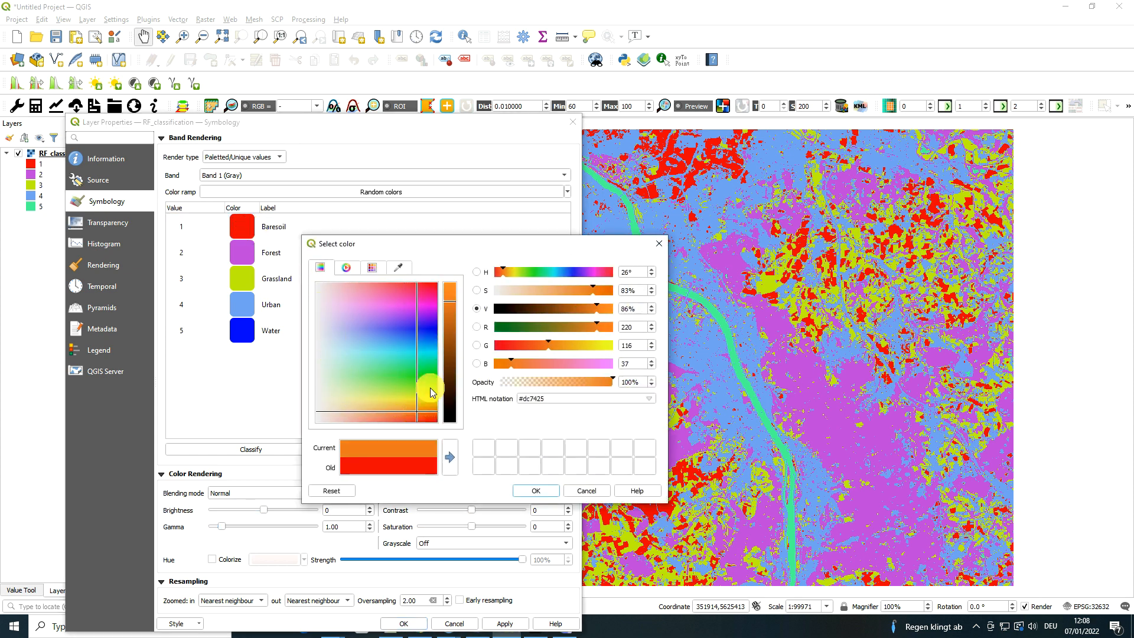
left_click_drag(447, 299, 454, 327)
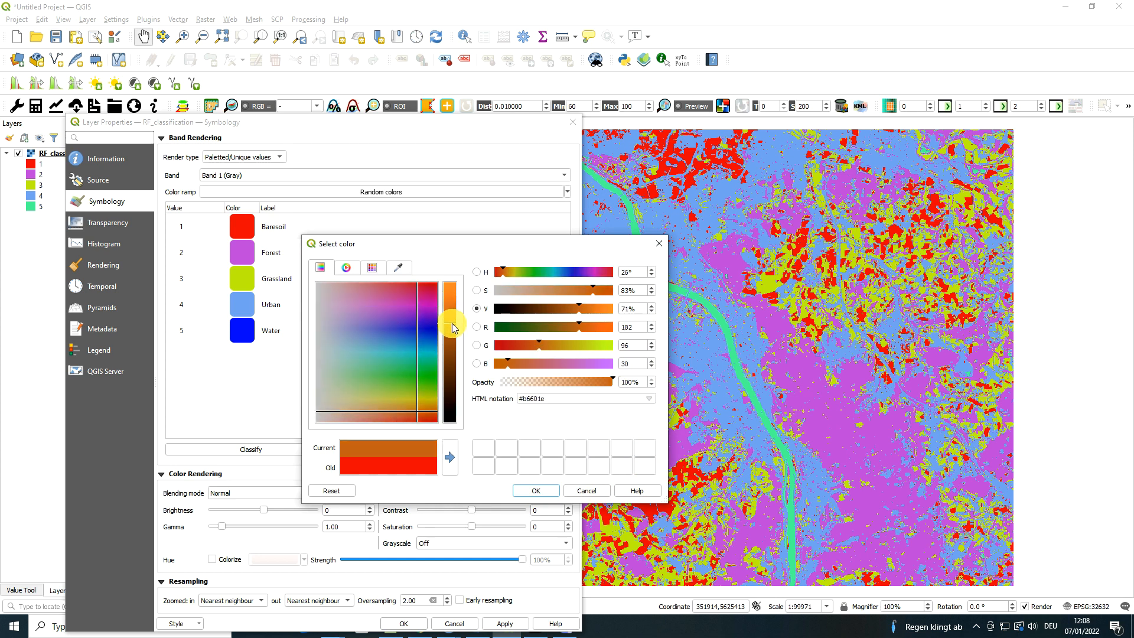
left_click(549, 491)
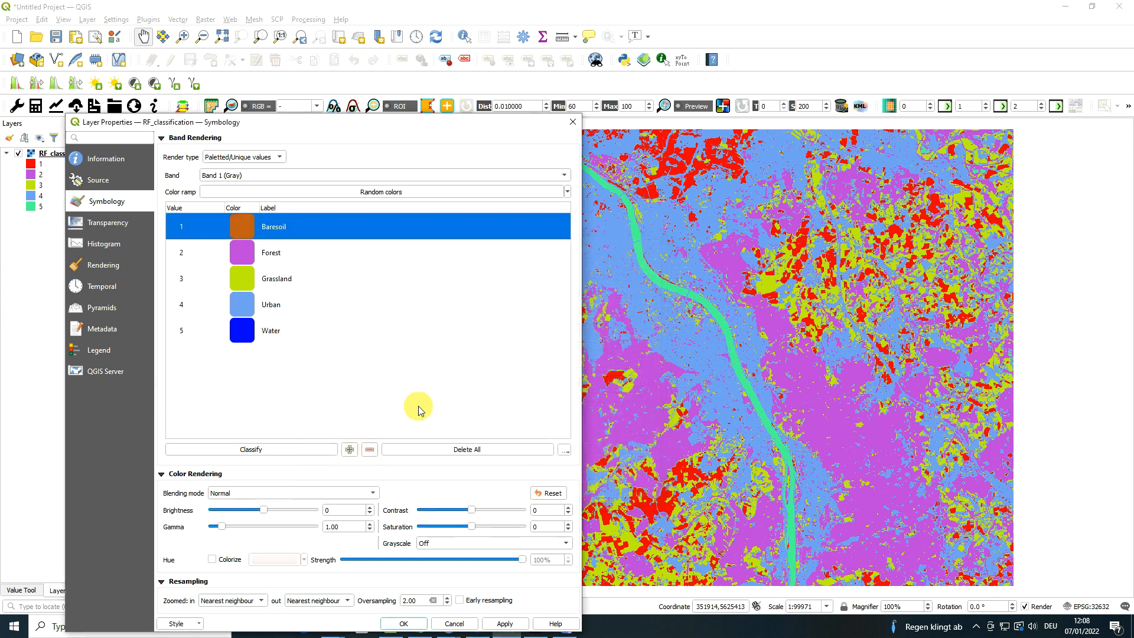
Change the colour of the Forest class to dark green (#149037).
left_click(243, 252)
double_click(242, 253)
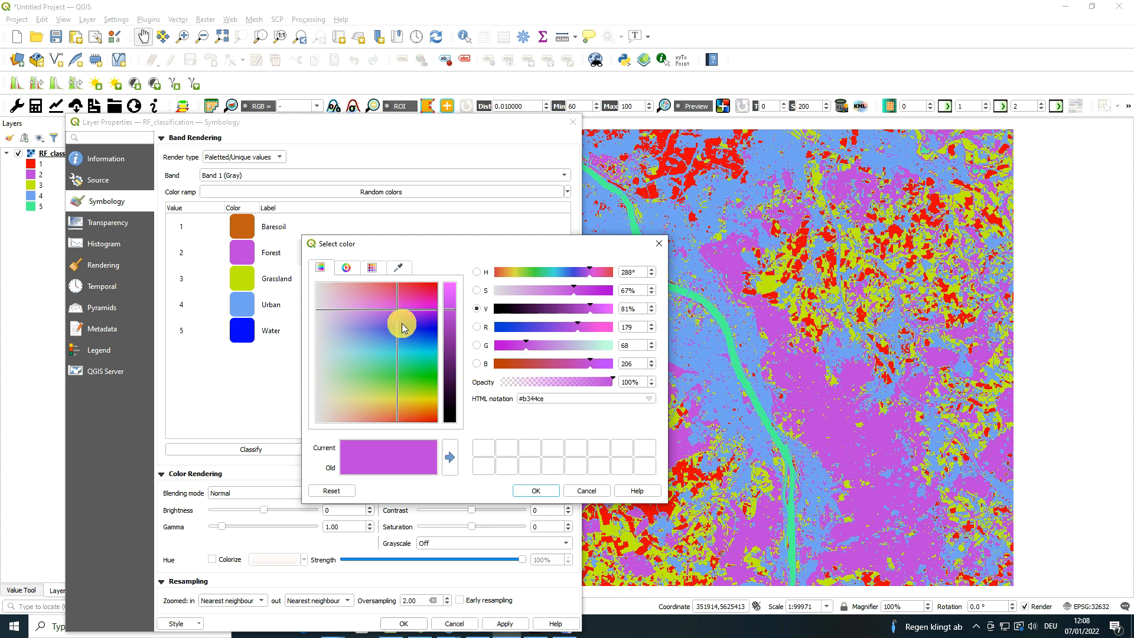
left_click_drag(402, 328, 419, 368)
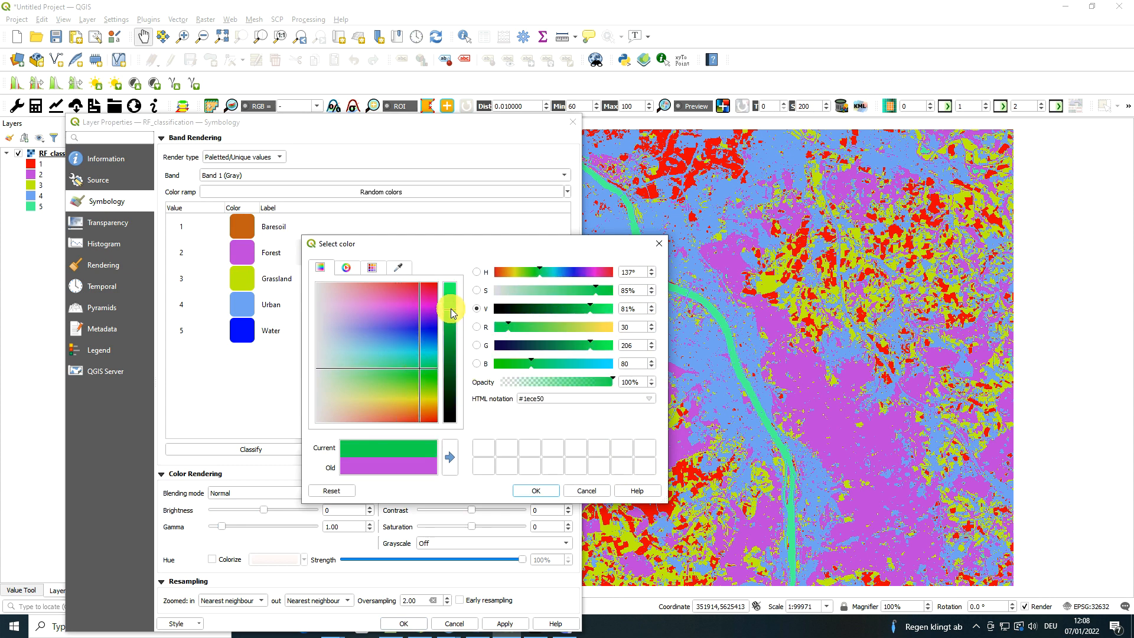
left_click_drag(452, 313, 450, 343)
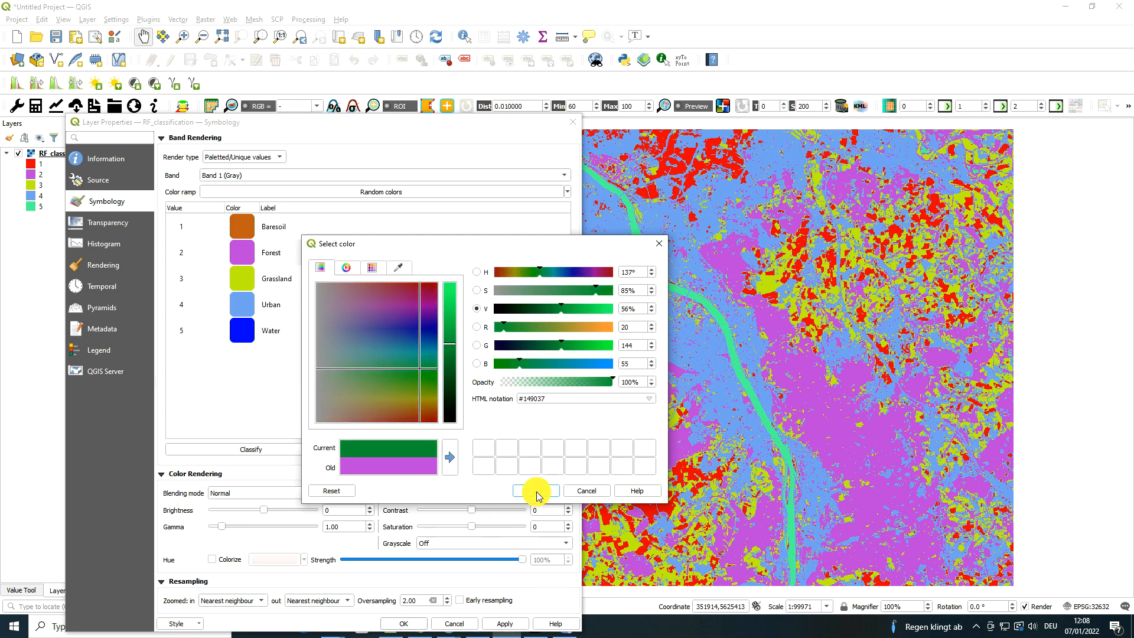
left_click(536, 491)
Change the colour of the Grassland class to bright green (#1dde1a).
left_click(240, 282)
double_click(241, 285)
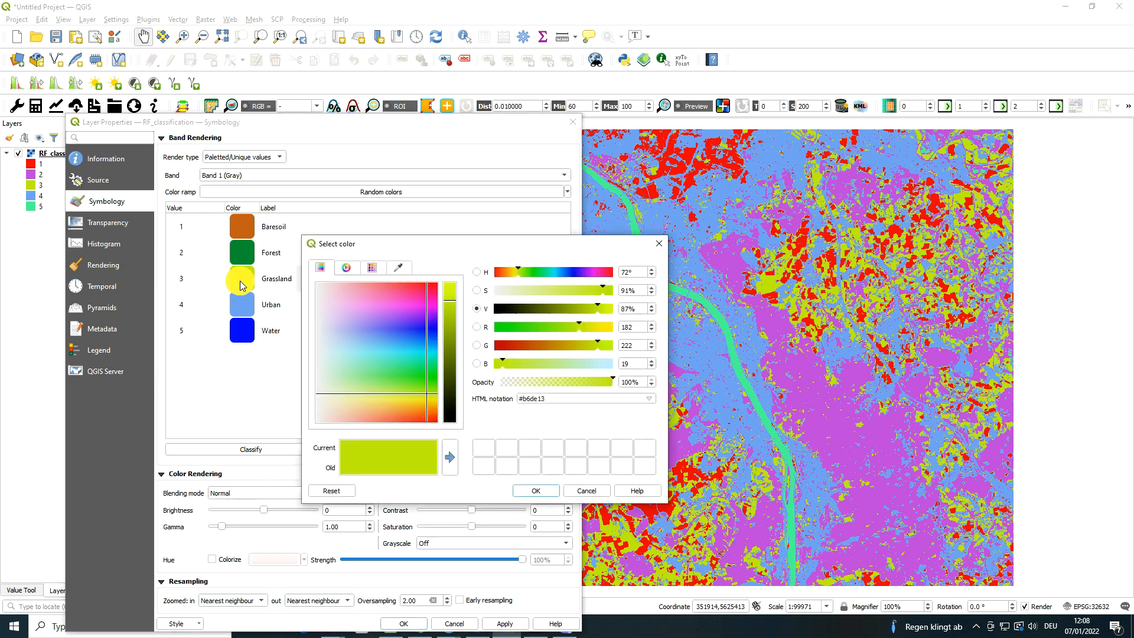
left_click_drag(411, 381, 423, 376)
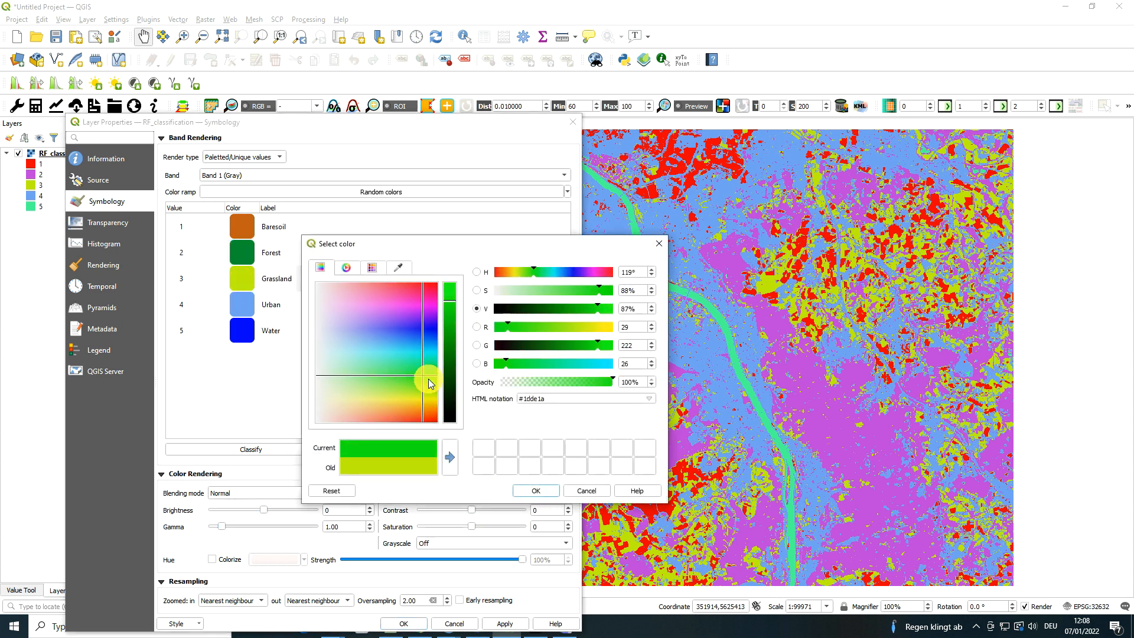
left_click(536, 491)
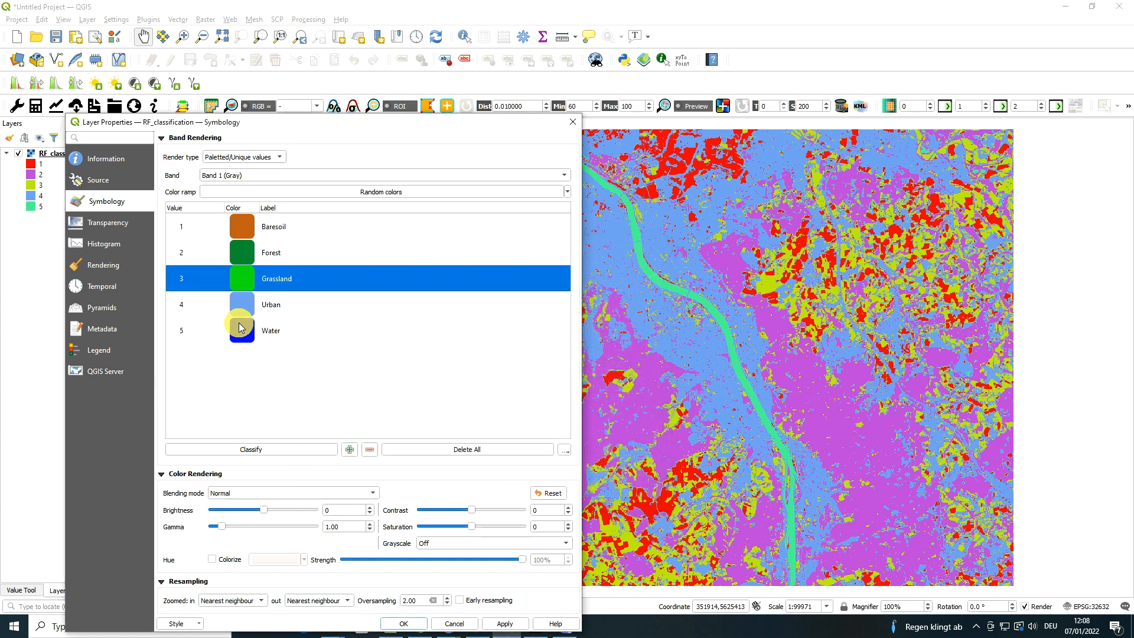
Change the colour of the Urban class to red (#ca112a).
double_click(240, 304)
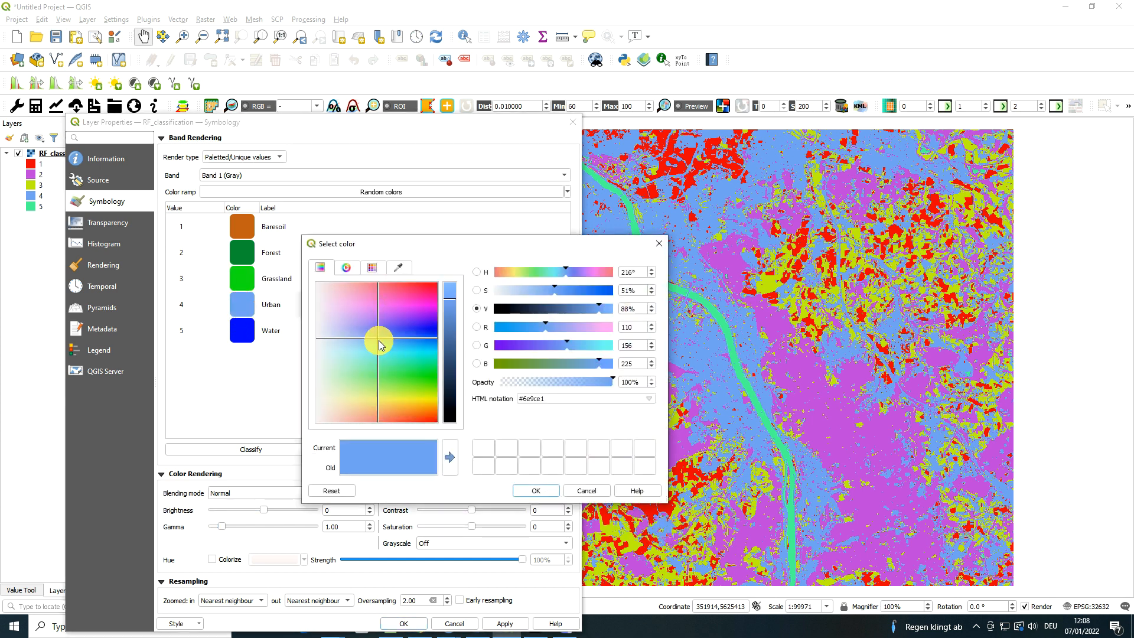
left_click_drag(379, 342, 450, 311)
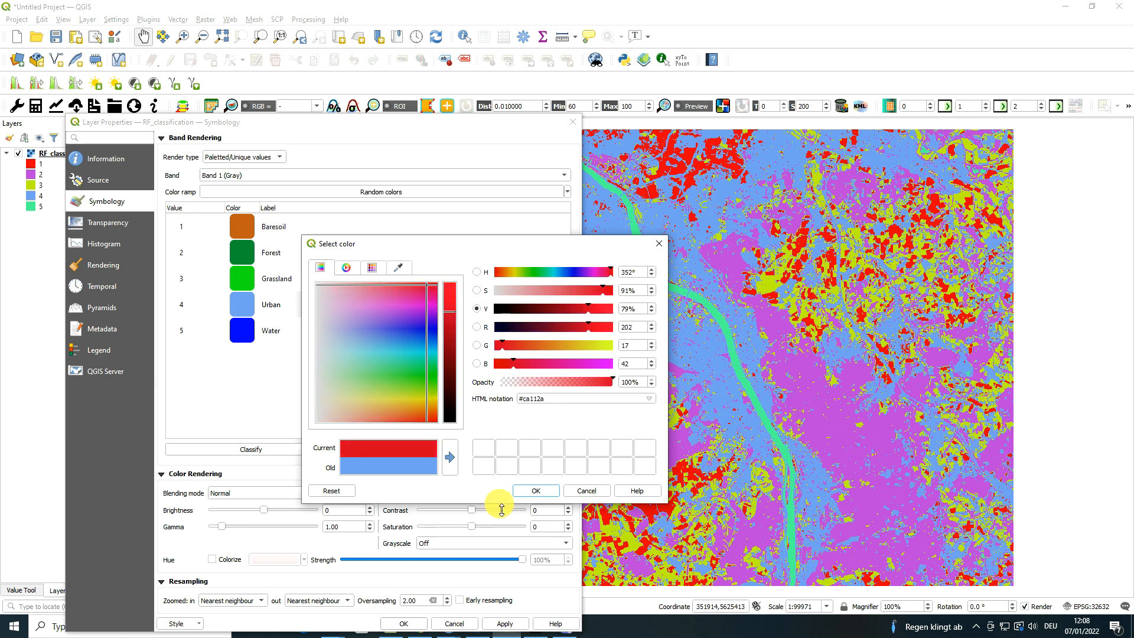
left_click(530, 491)
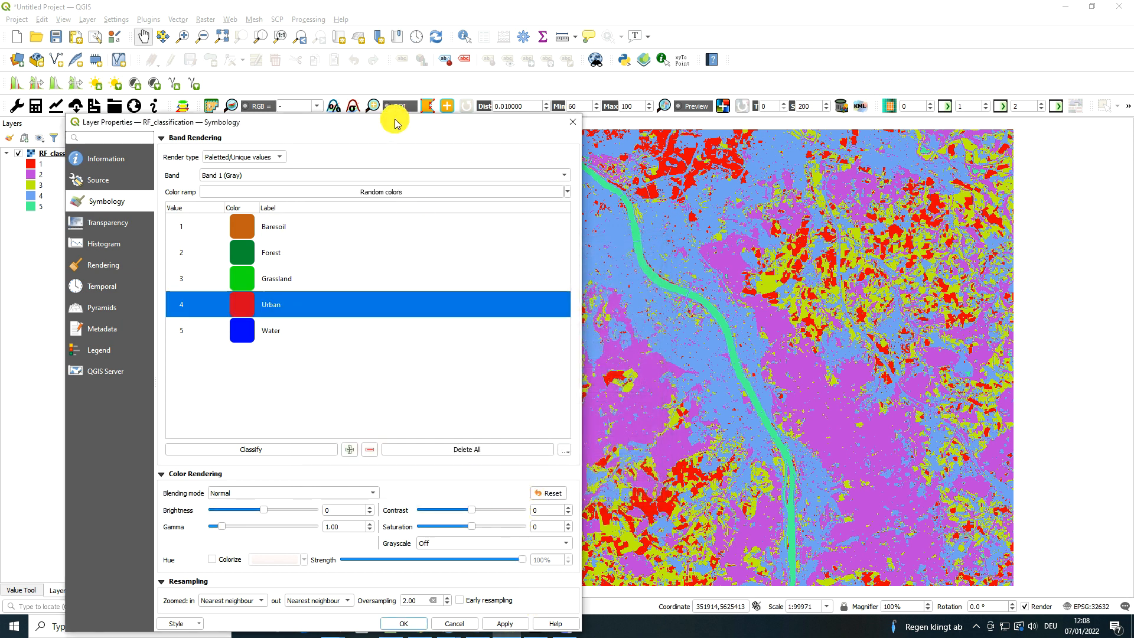
Apply the new class labels and colours to the RF_classification layer, close its properties and narrow the layer list to enlarge the map area.
left_click_drag(394, 122, 398, 69)
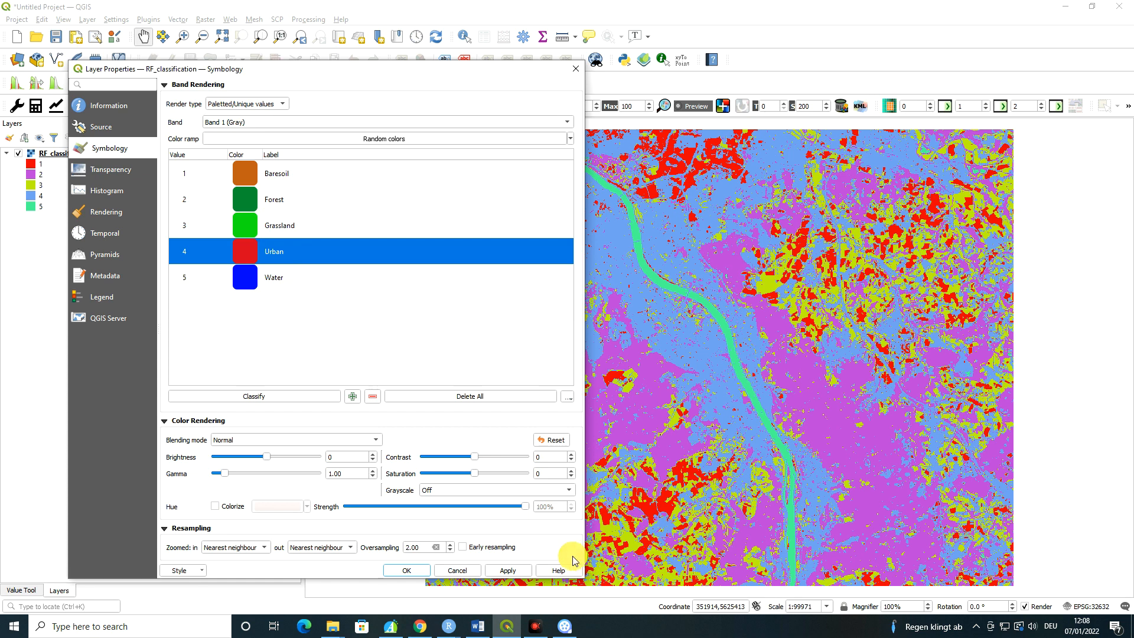
left_click(512, 570)
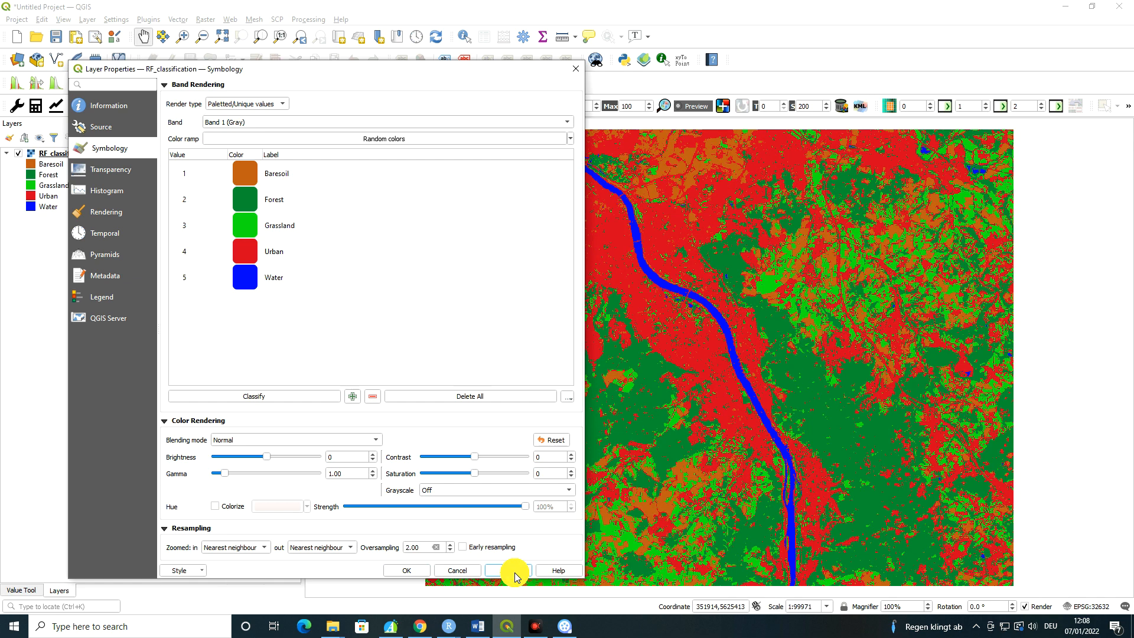
left_click(418, 576)
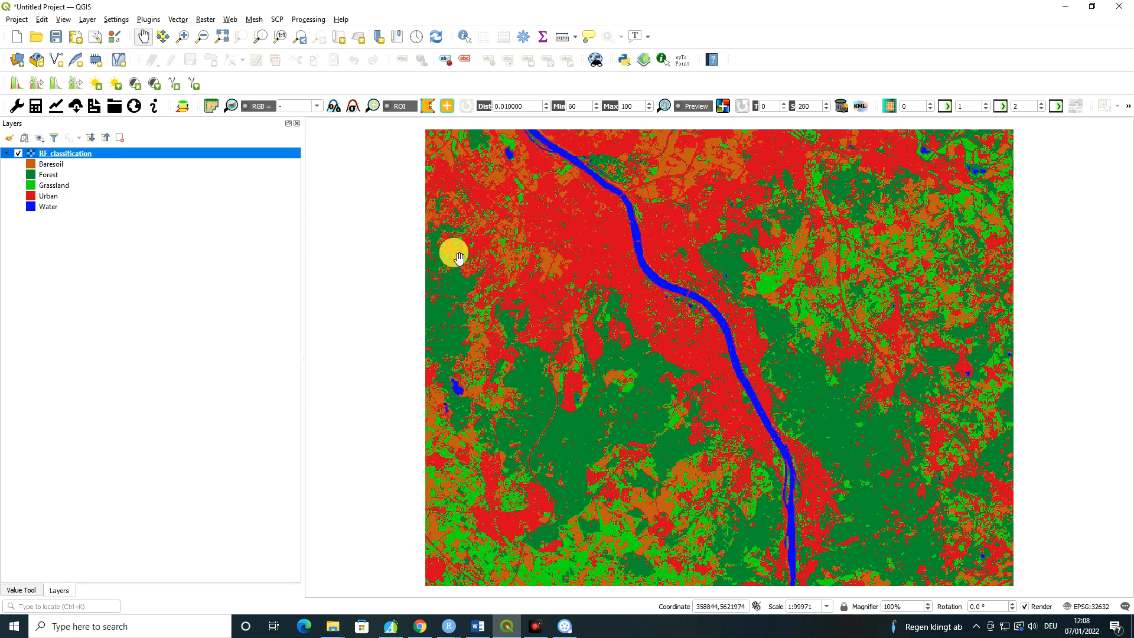
left_click_drag(303, 294, 208, 292)
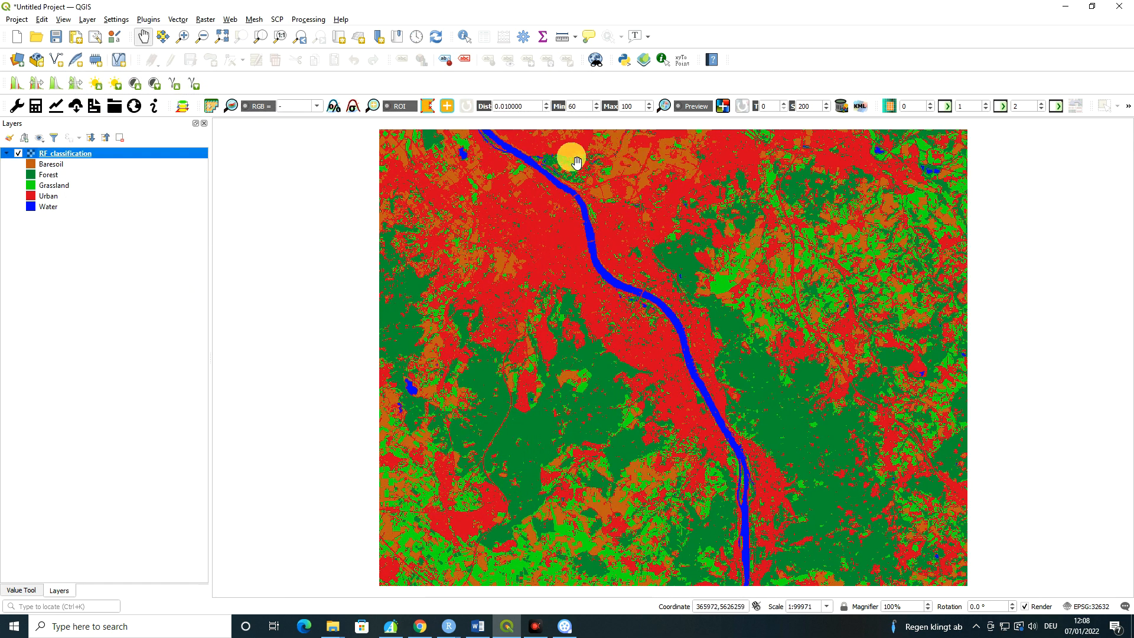